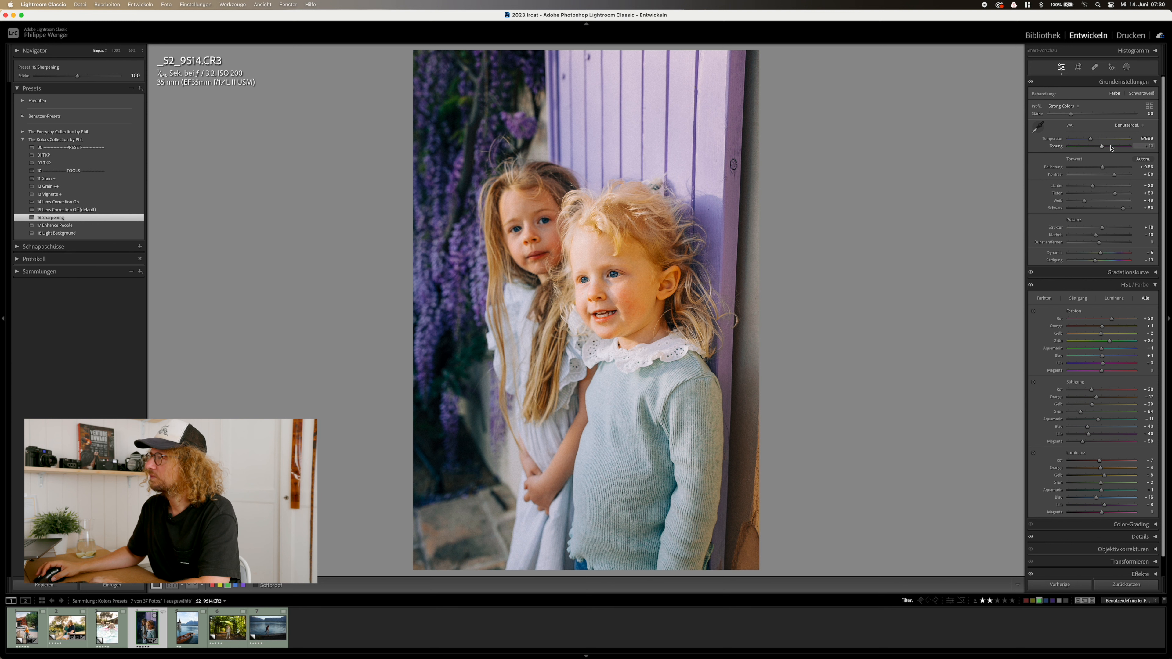
Set the tint to +18 and lower the highlights to −45 on the portrait of the two girls
{"action": "key", "text": "shift+Down"}
{"action": "key", "text": "shift+Down"}
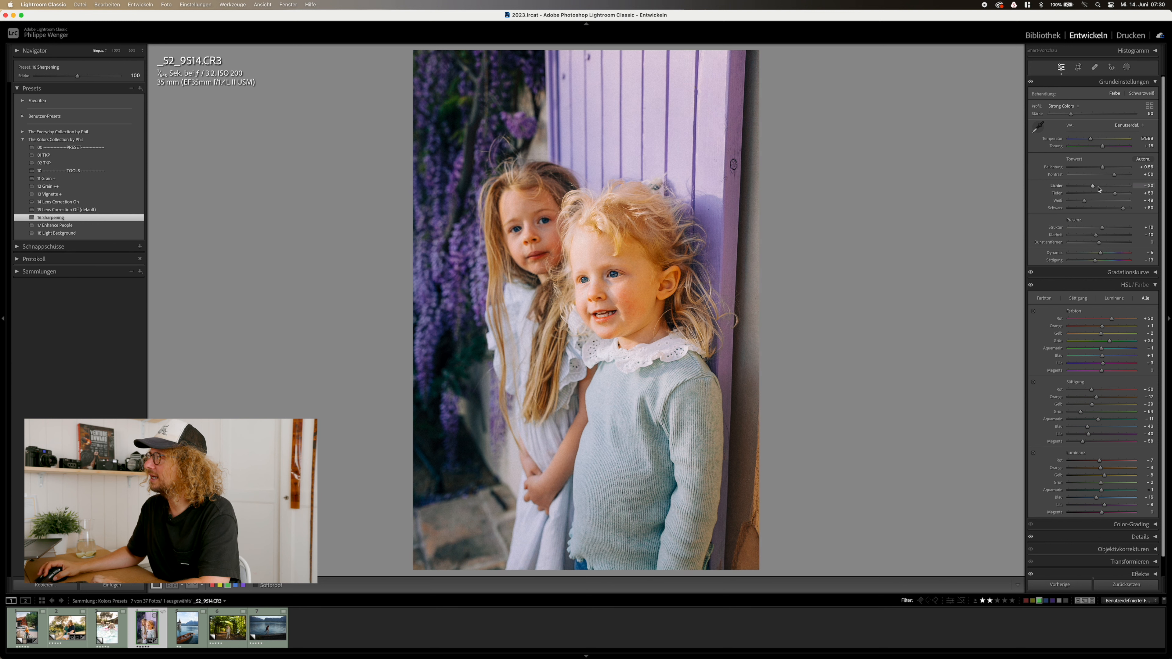
{"action": "key", "text": "shift+Up"}
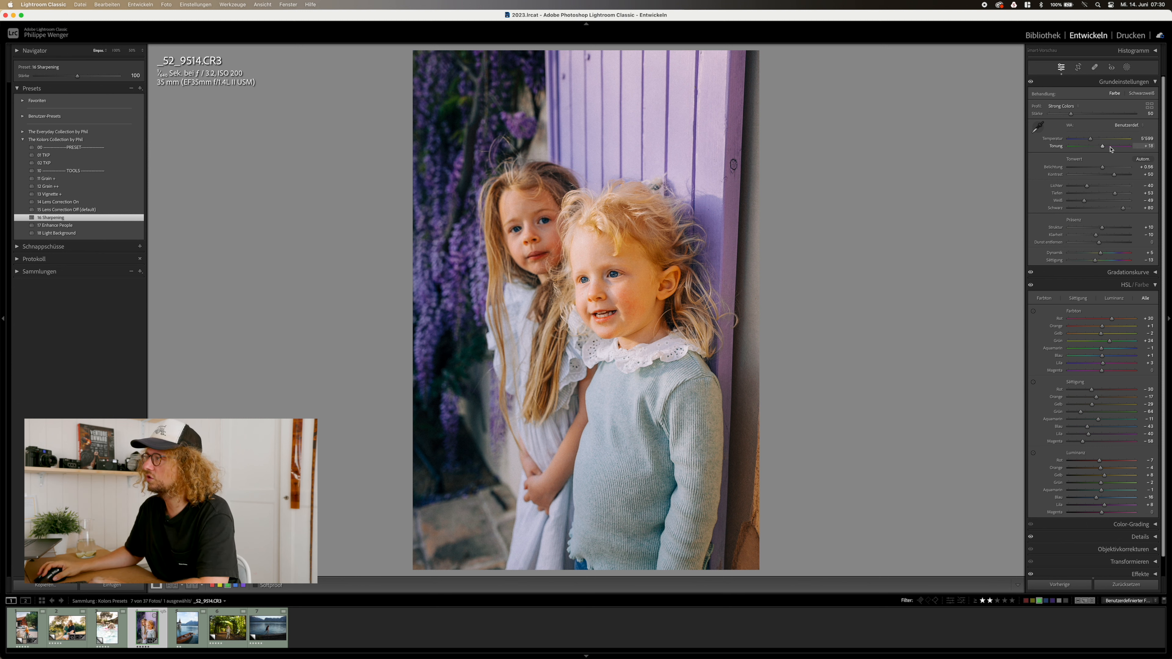
{"action": "key", "text": "Down"}
{"action": "key", "text": "Down"}
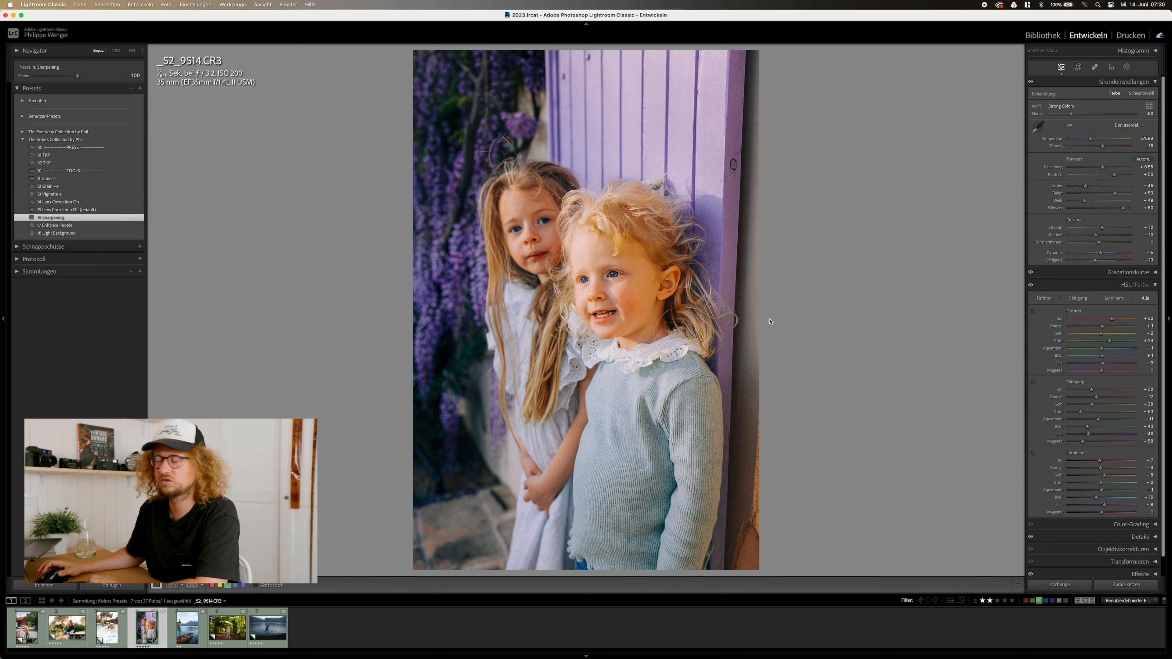
Switch to the lake photo with the wooden boat and apply the 01 TKP preset
{"action": "key", "text": "Right"}
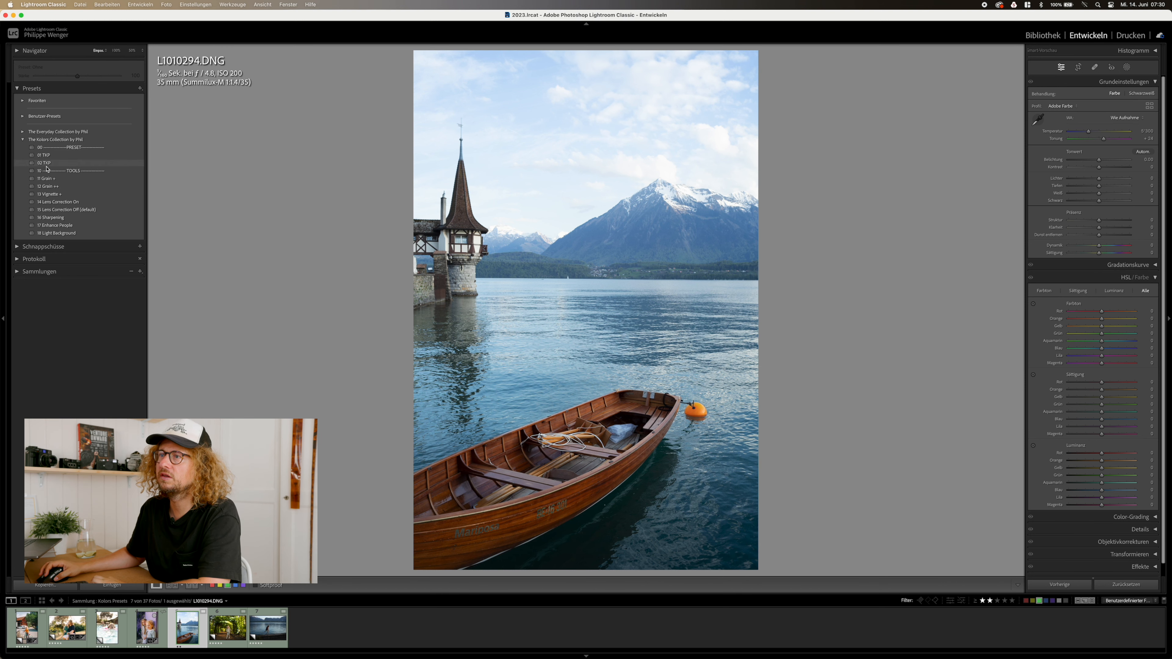
{"action": "mouse_move", "coordinate": [50, 158]}
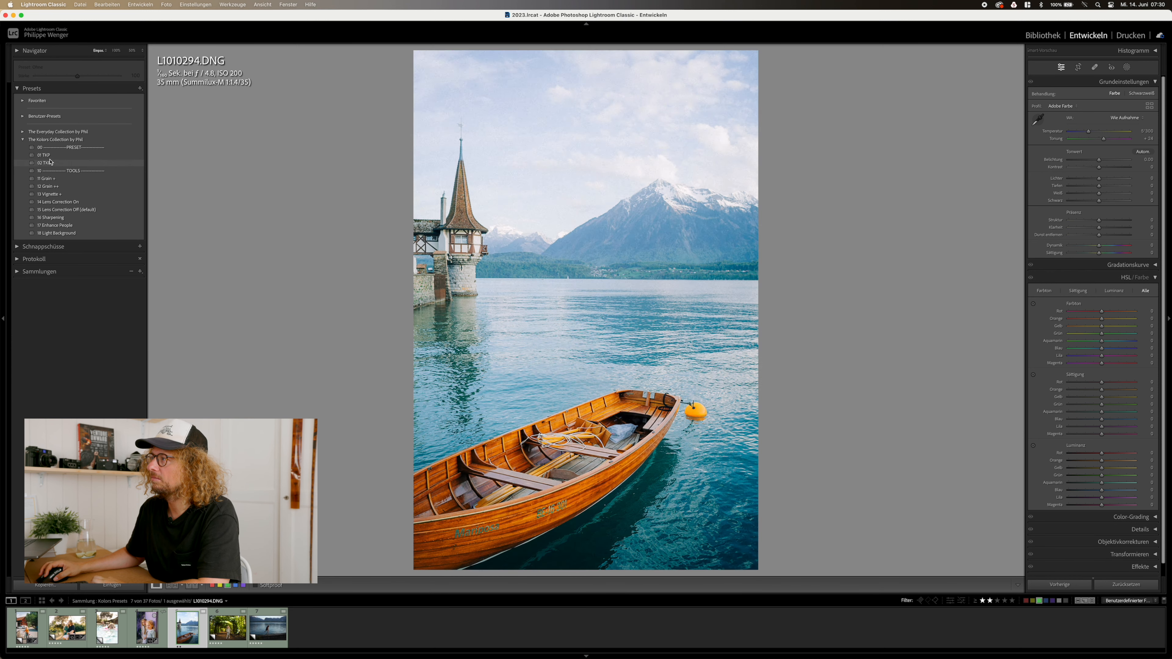
{"action": "left_click", "coordinate": [51, 158]}
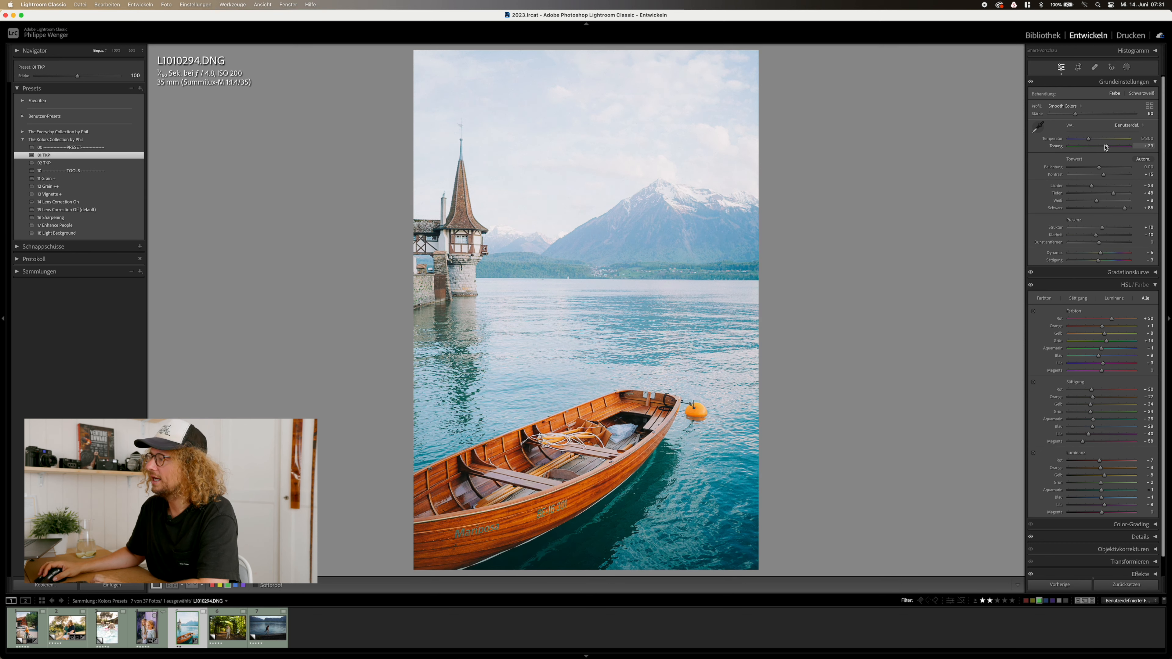
Set the boat photo's contrast to +45, highlights to −57 and exposure to −0.10
{"action": "scroll", "coordinate": [1097, 140], "scroll_direction": "up", "scroll_amount": 4}
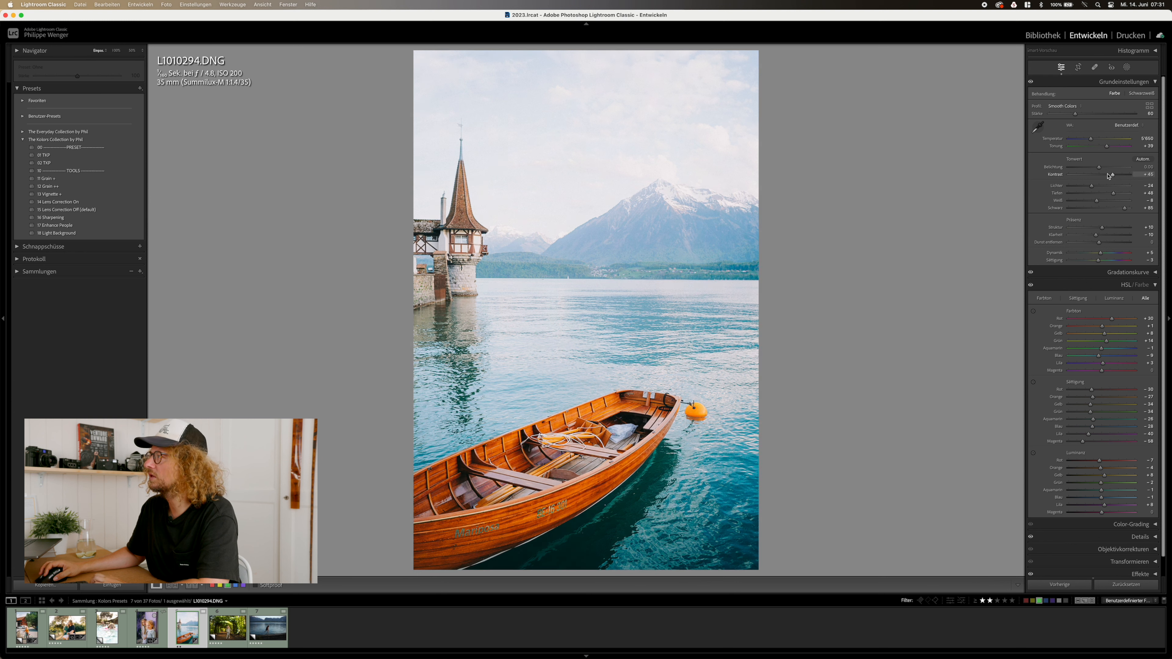
{"action": "left_click_drag", "start_coordinate": [1090, 186], "coordinate": [1082, 187]}
{"action": "scroll", "coordinate": [1098, 168], "scroll_direction": "down", "scroll_amount": 2}
{"action": "scroll", "coordinate": [1098, 169], "scroll_direction": "up", "scroll_amount": 1}
Straighten the boat photo by slightly rotating the image within the crop
{"action": "key", "text": "r"}
{"action": "left_click_drag", "start_coordinate": [829, 486], "coordinate": [831, 484]}
{"action": "key", "text": "r"}
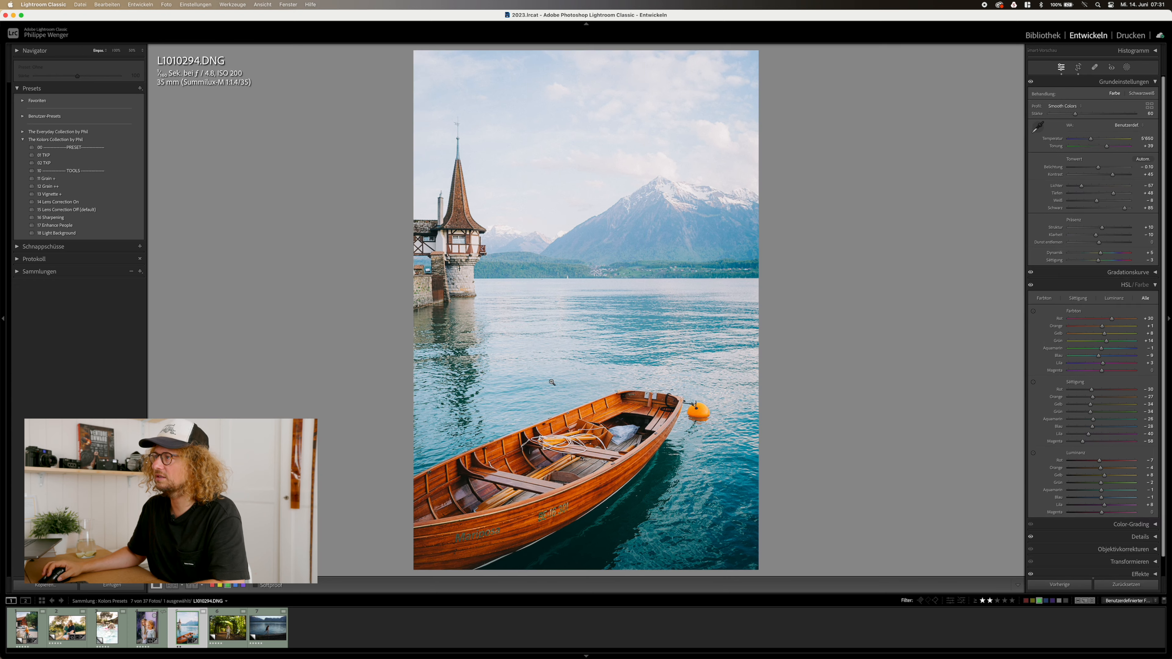
{"action": "key", "text": "r"}
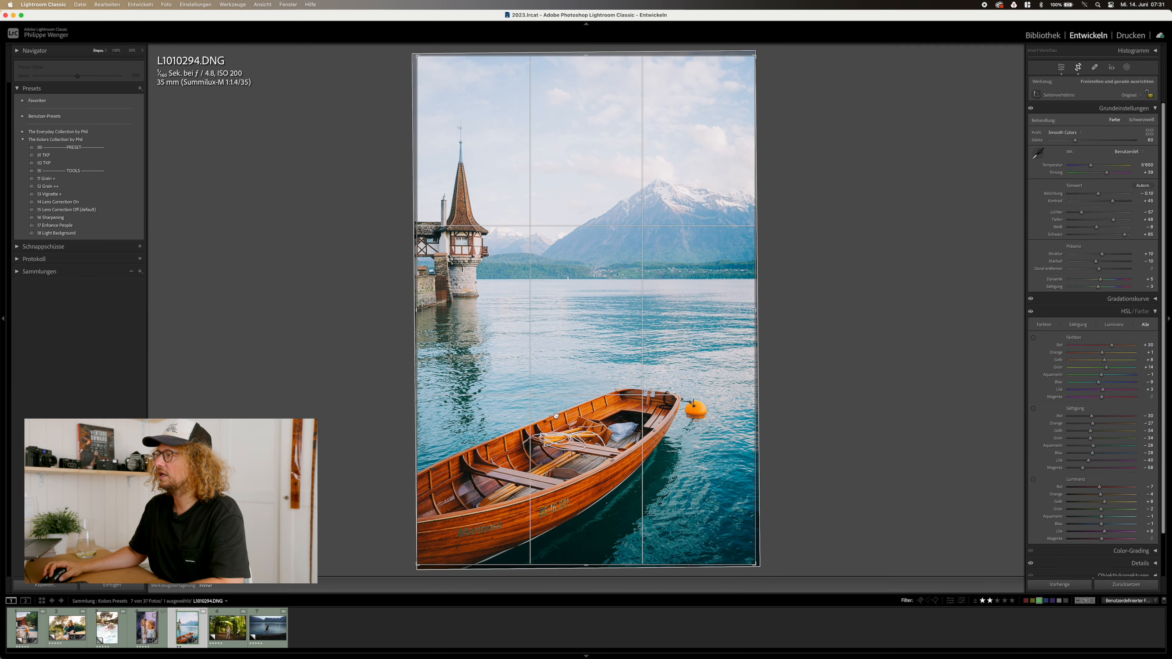
{"action": "key", "text": "r"}
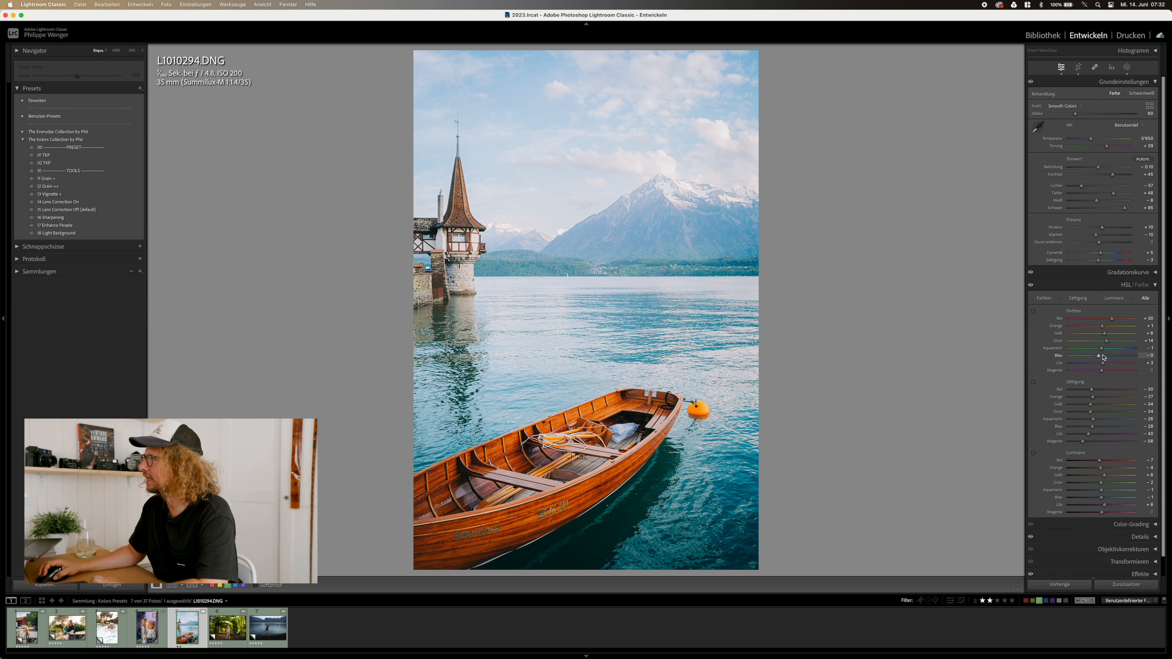
Set the blue hue to −7 and reduce the blue saturation, and compare the boat photo before and after editing
{"action": "left_click_drag", "start_coordinate": [1100, 356], "coordinate": [1097, 357]}
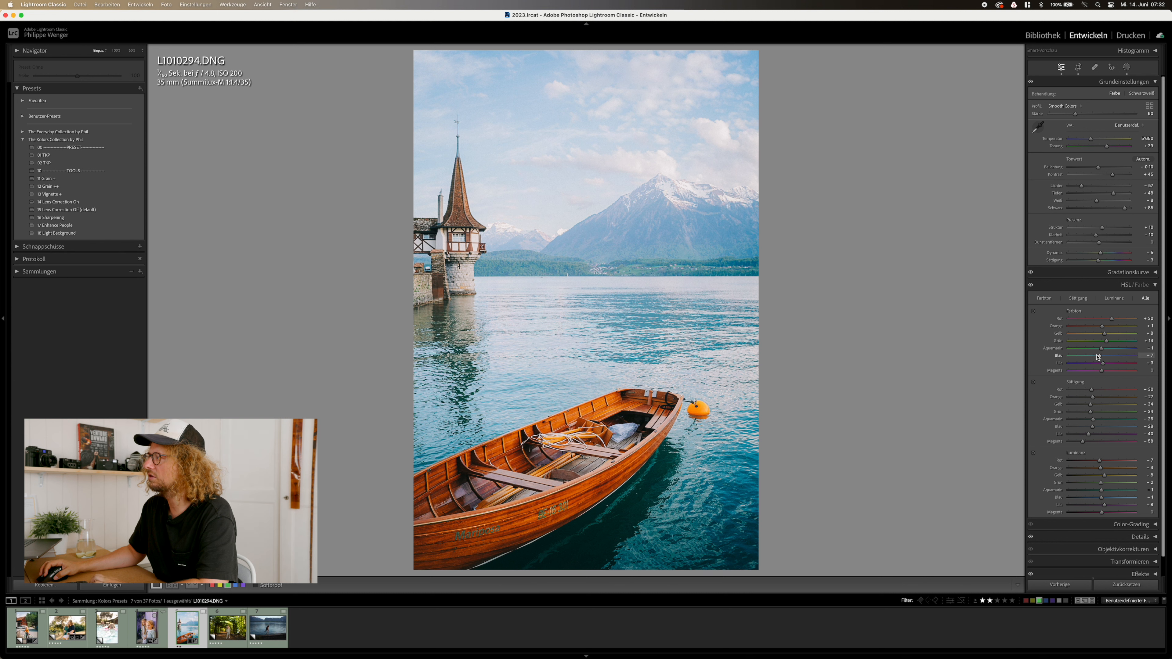
{"action": "left_click_drag", "start_coordinate": [1098, 427], "coordinate": [1096, 428]}
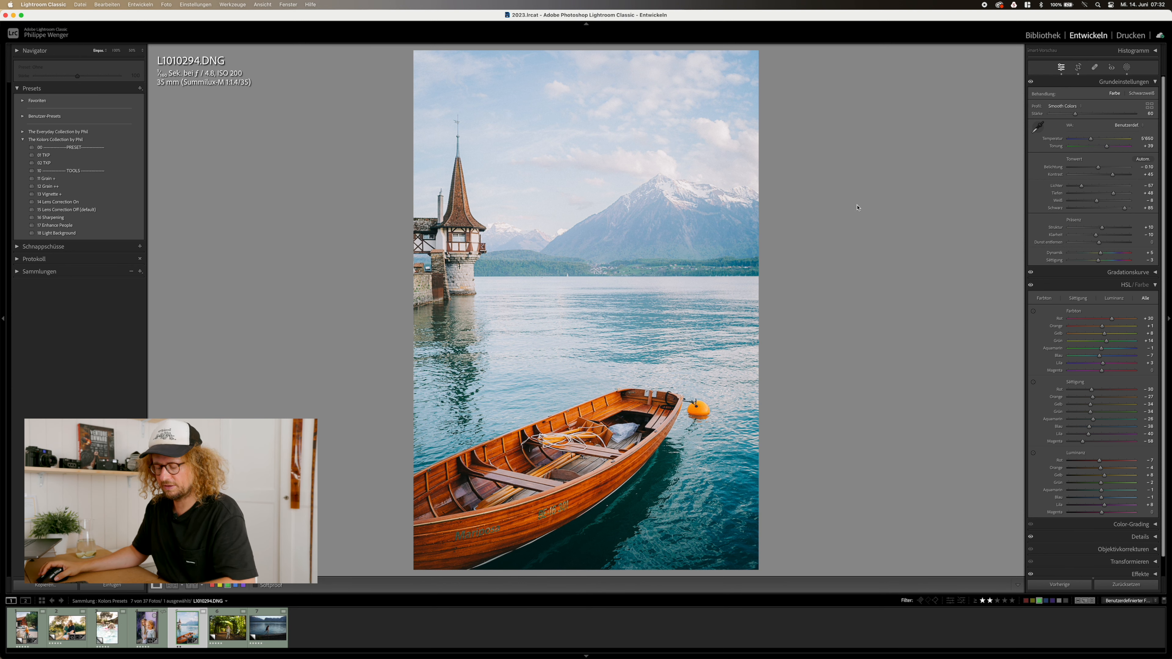
{"action": "key", "text": "y"}
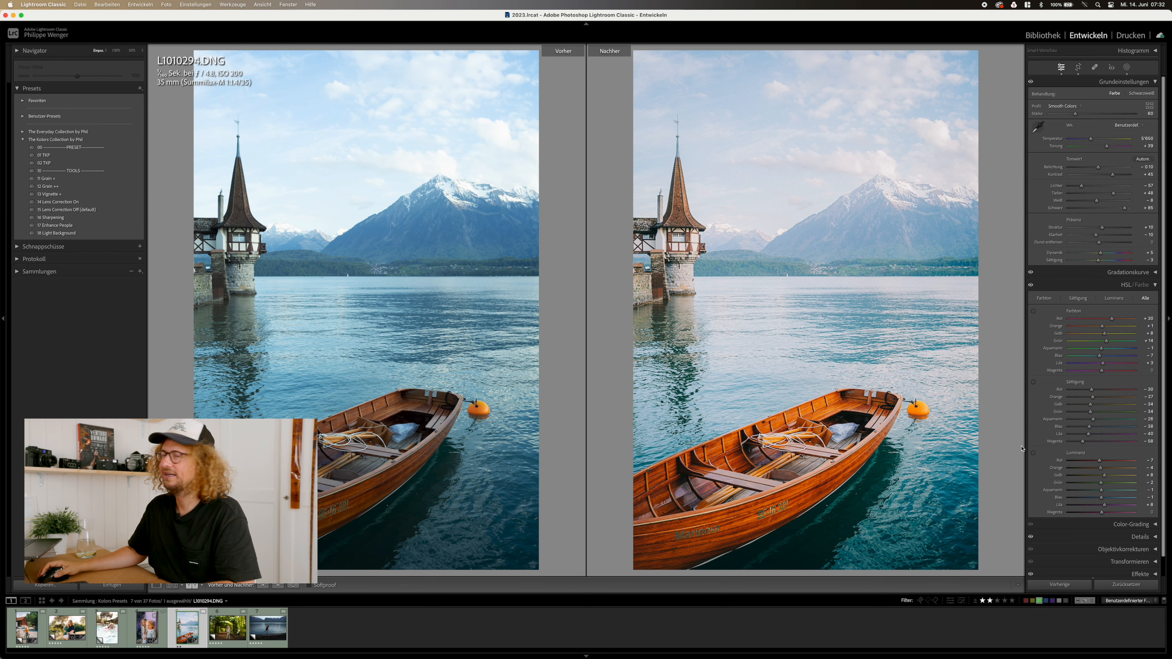
{"action": "key", "text": "y"}
Apply the 02 TKP preset to the leafy tunnel photo and set tint to +41, exposure to +0.30, yellow hue to −17 and green hue to −1
{"action": "key", "text": "Right"}
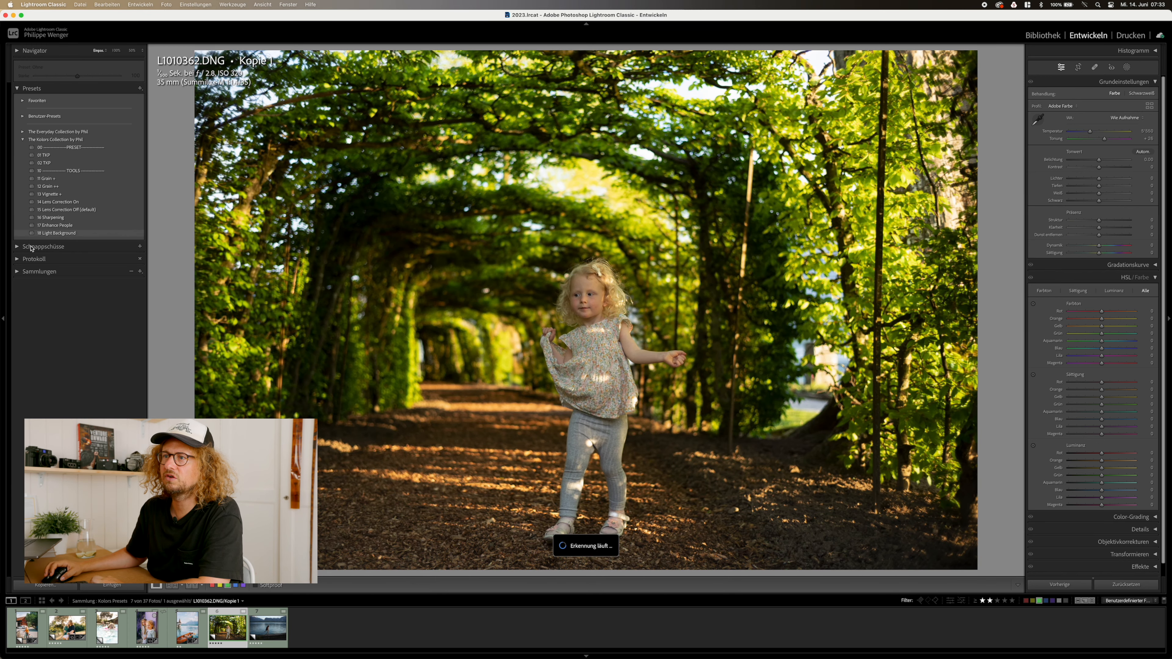
{"action": "left_click", "coordinate": [60, 162]}
{"action": "left_click_drag", "start_coordinate": [1104, 147], "coordinate": [1106, 147]}
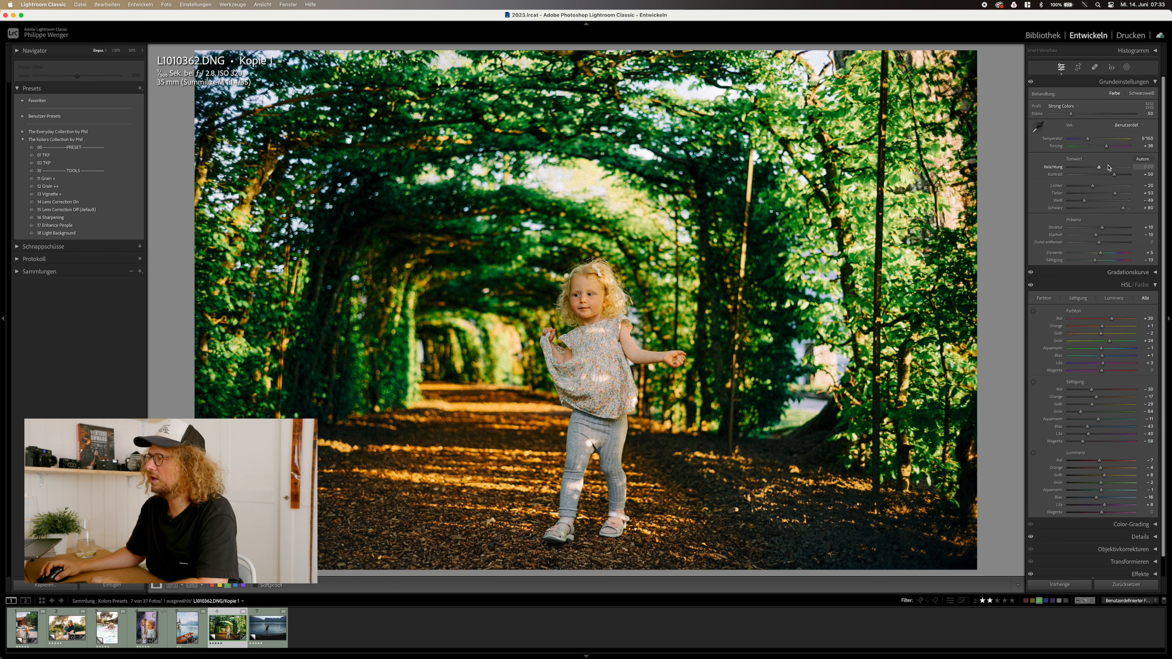
{"action": "scroll", "coordinate": [1108, 168], "scroll_direction": "up", "scroll_amount": 3}
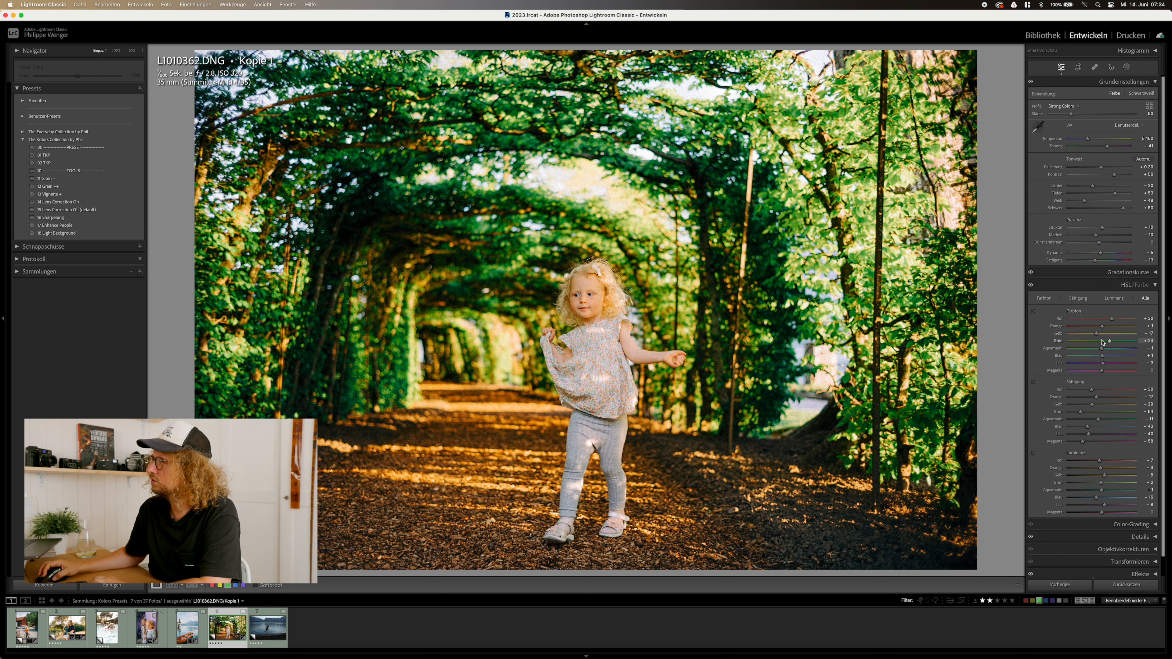
{"action": "left_click_drag", "start_coordinate": [1109, 340], "coordinate": [1101, 341]}
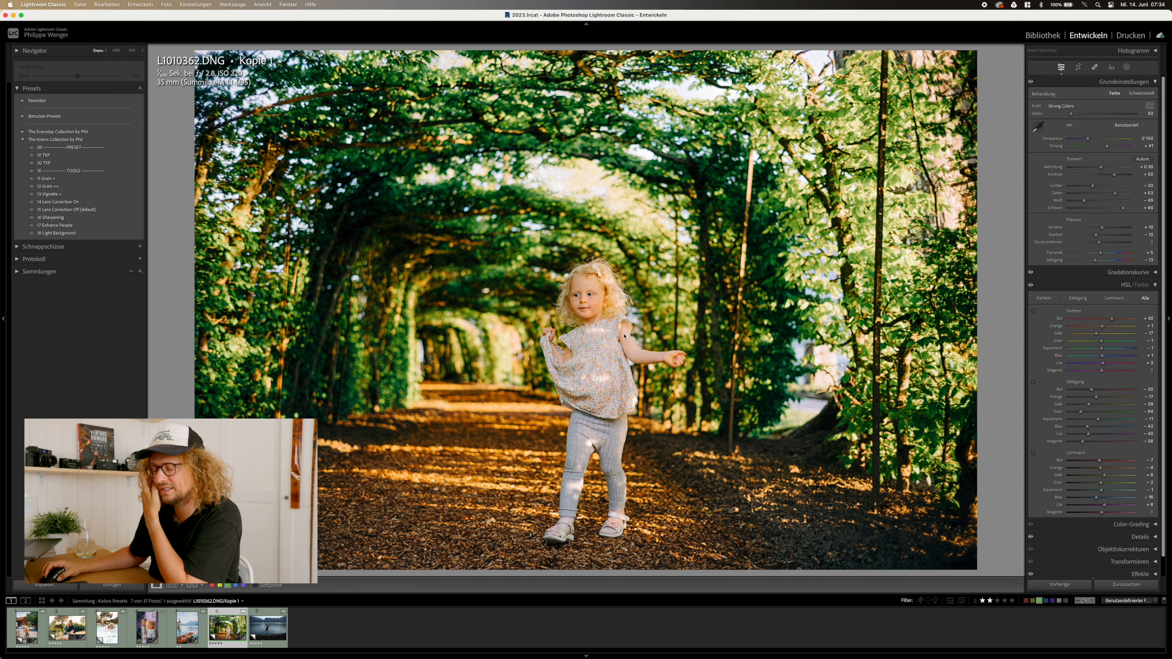
Compare the tunnel photo with its original by repeatedly resetting all edits and undoing each reset
{"action": "left_click", "coordinate": [1125, 585]}
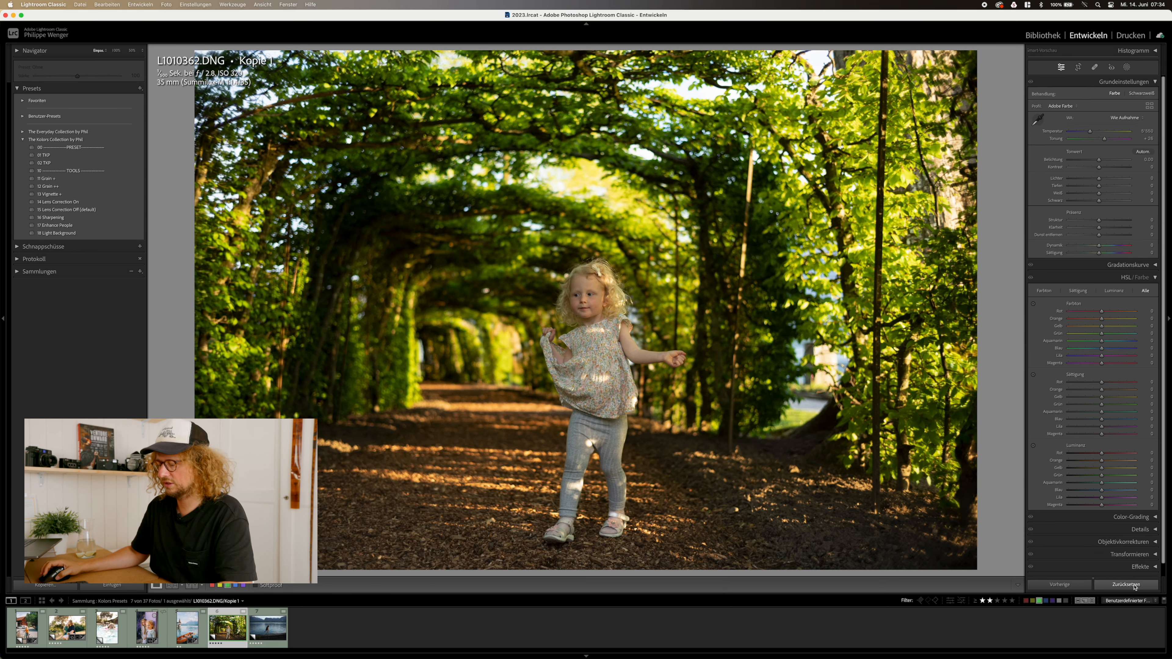
{"action": "key", "text": "super+z"}
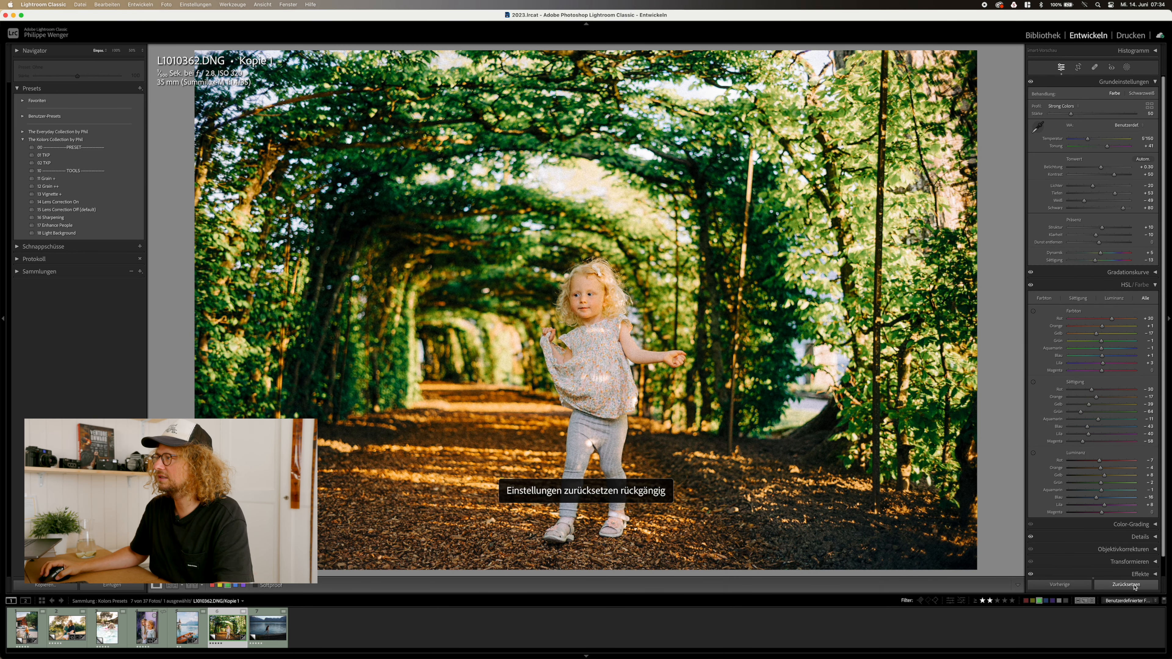
{"action": "left_click", "coordinate": [1125, 585]}
{"action": "key", "text": "super+z"}
{"action": "left_click", "coordinate": [1134, 586]}
{"action": "key", "text": "super+z"}
{"action": "left_click", "coordinate": [1134, 585]}
{"action": "key", "text": "super+z"}
Switch to the photo of the girl walking on the lakeside wall, apply the 02 TKP preset and raise the exposure to +1.58
{"action": "key", "text": "Right"}
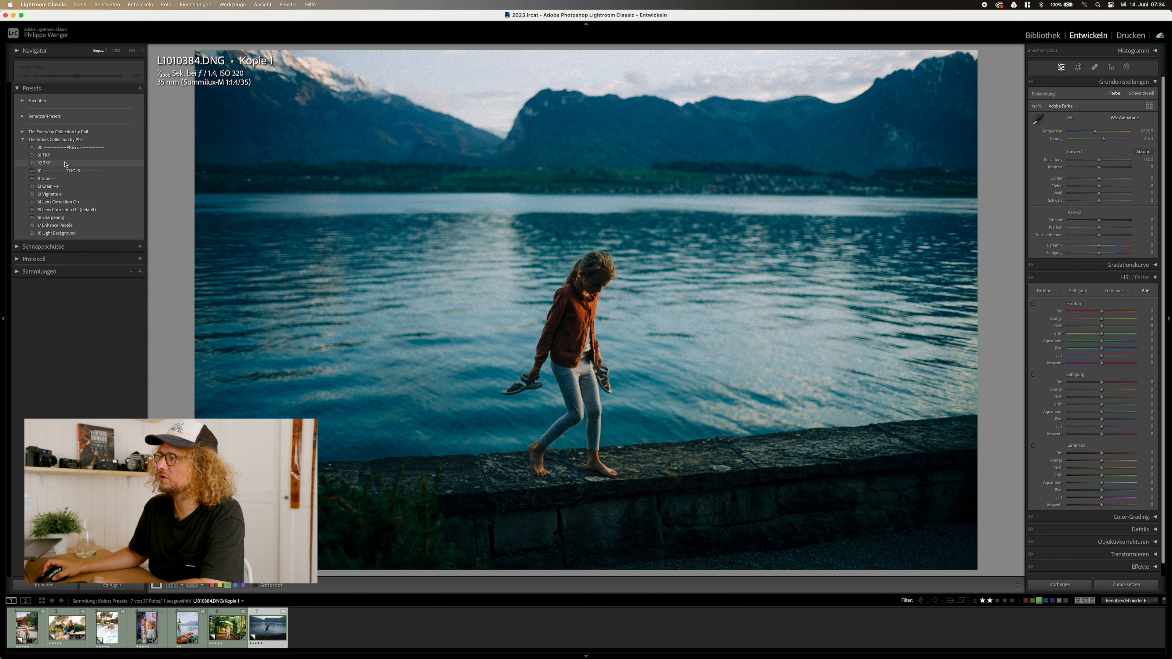
{"action": "left_click", "coordinate": [64, 163]}
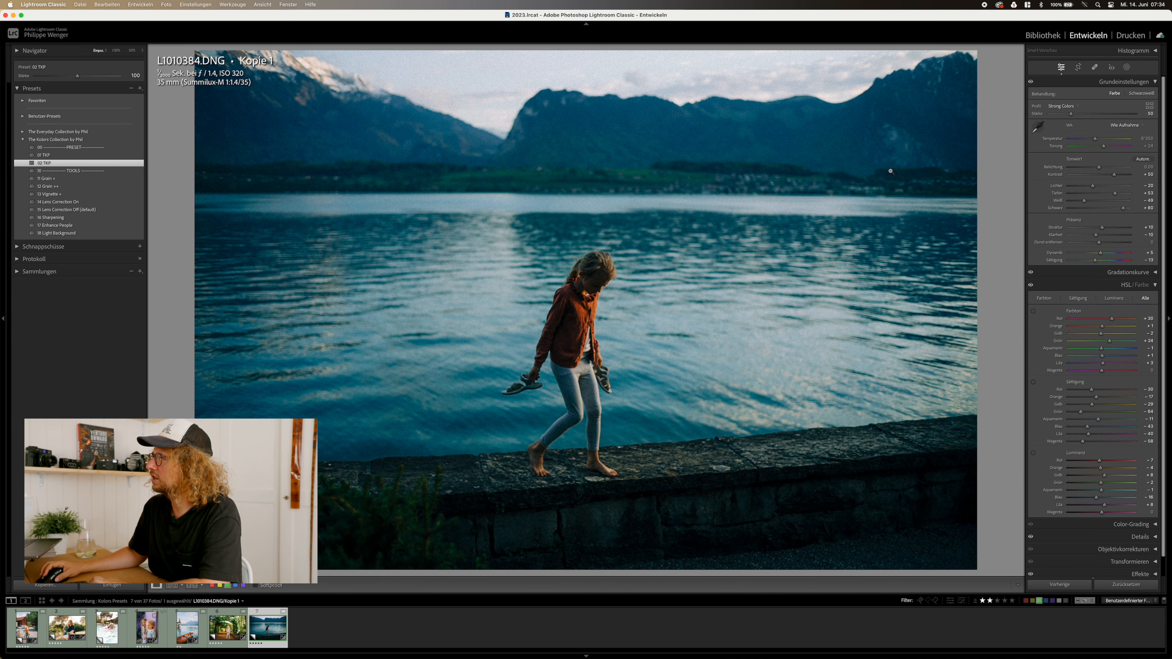
{"action": "scroll", "coordinate": [1104, 169], "scroll_direction": "up", "scroll_amount": 10}
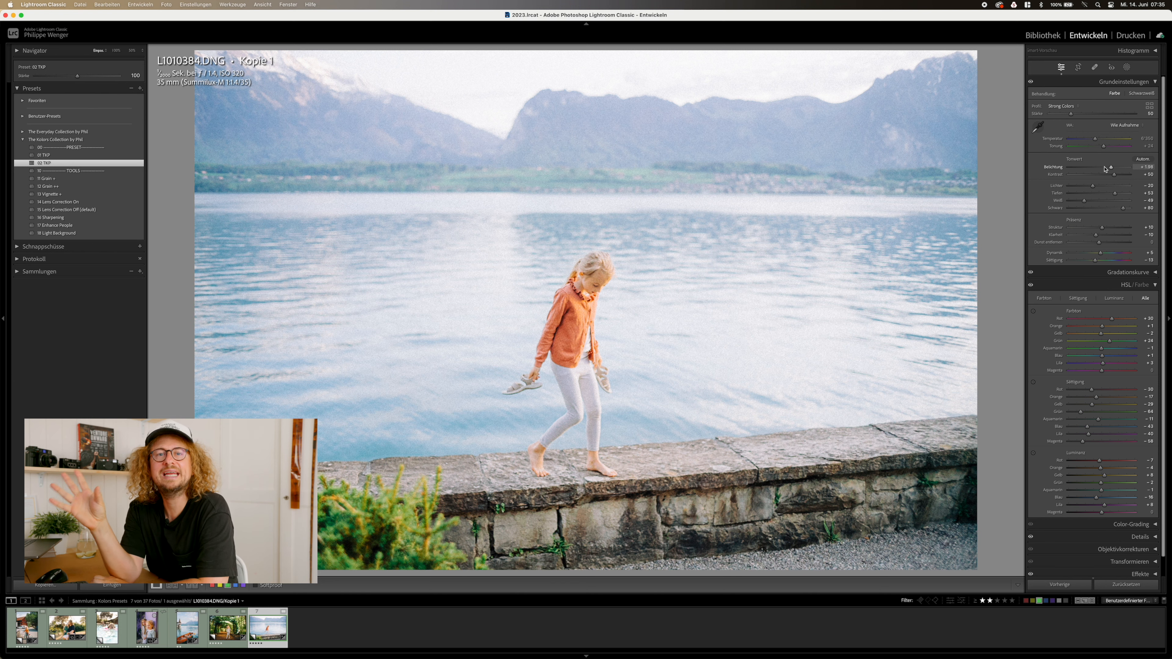
{"action": "scroll", "coordinate": [1105, 169], "scroll_direction": "down", "scroll_amount": 4}
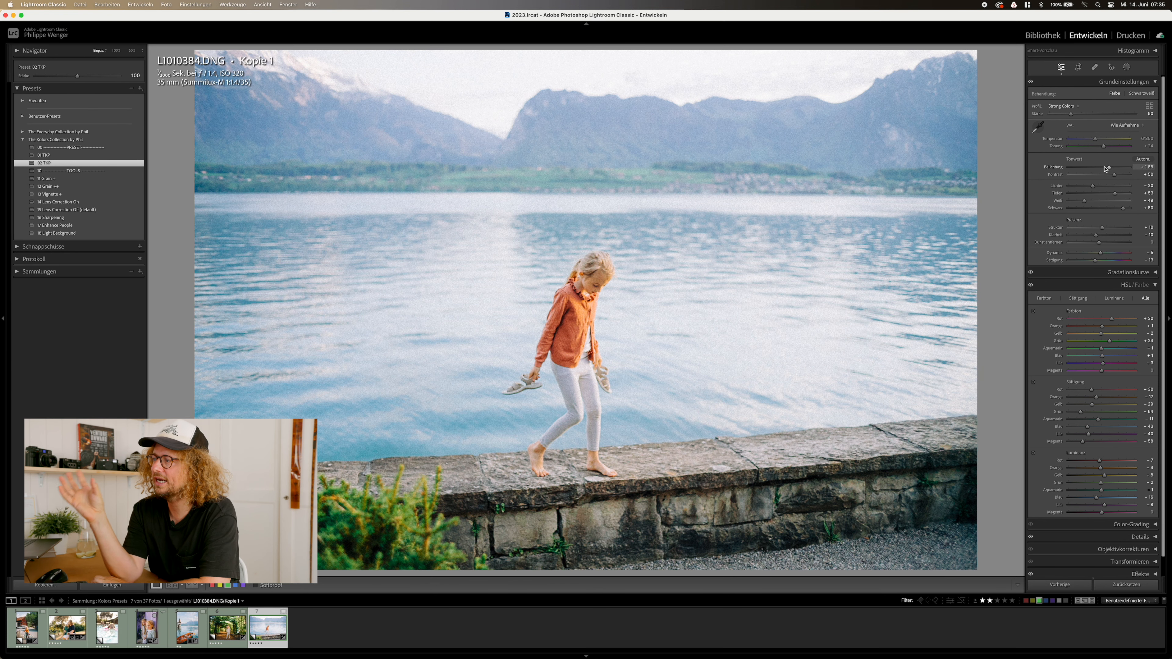
{"action": "scroll", "coordinate": [1105, 169], "scroll_direction": "down", "scroll_amount": 4}
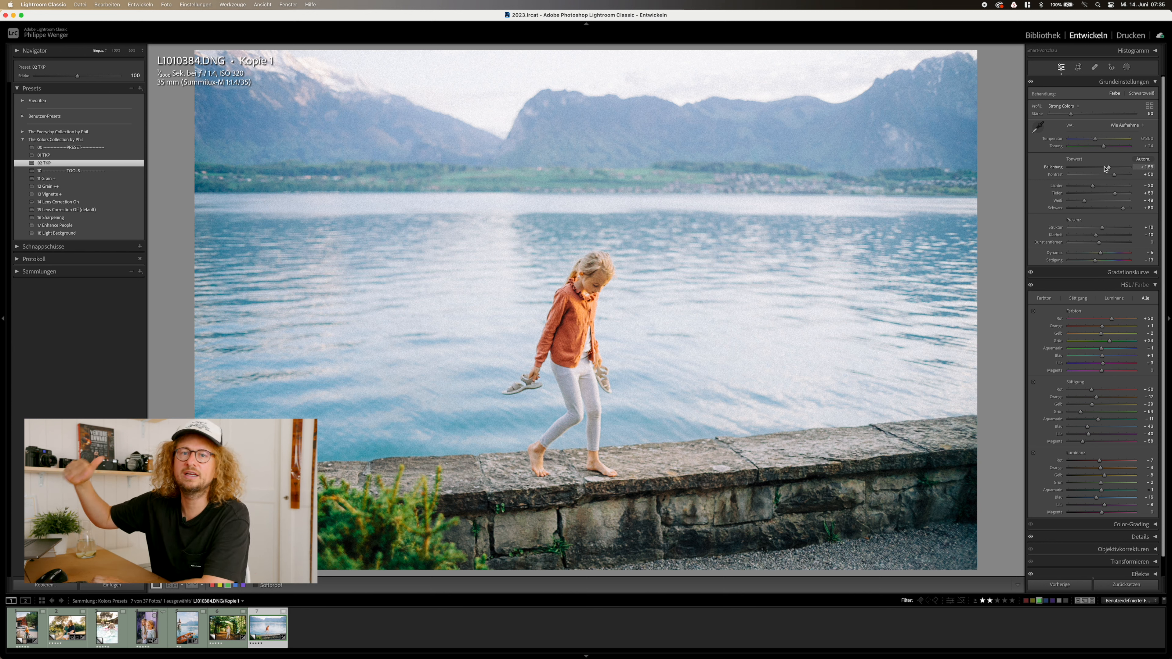
Refine the lakeside photo with exposure +1.48, contrast +70, whites −34 and orange hue −4
{"action": "key", "text": "Down"}
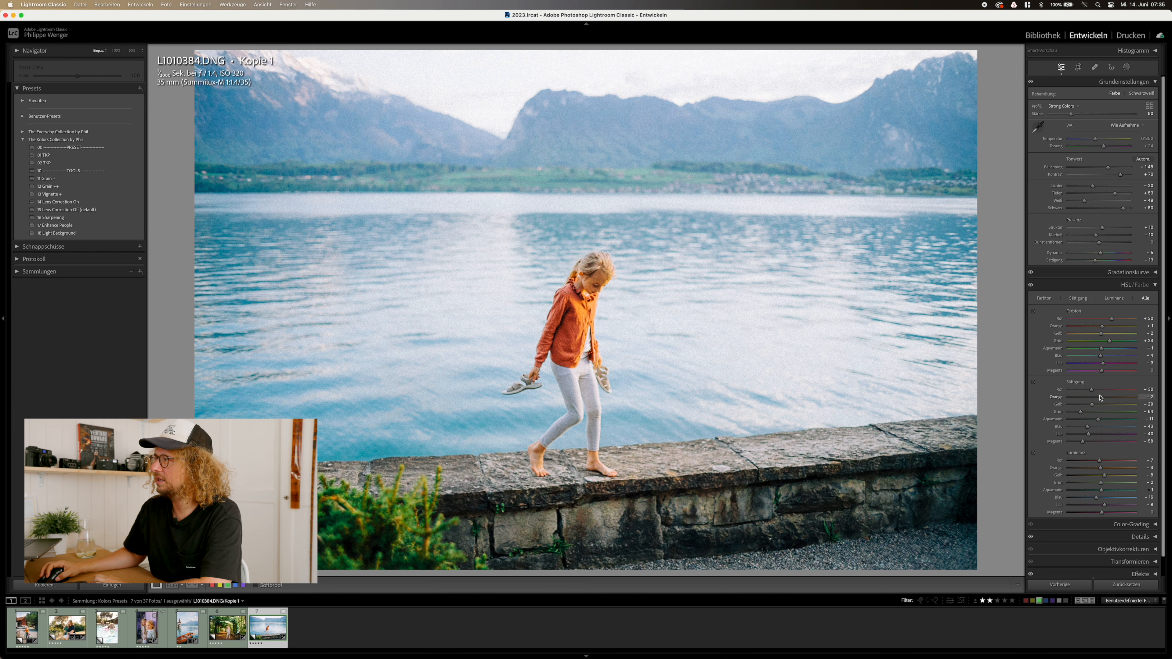
{"action": "left_click_drag", "start_coordinate": [1109, 326], "coordinate": [1107, 326]}
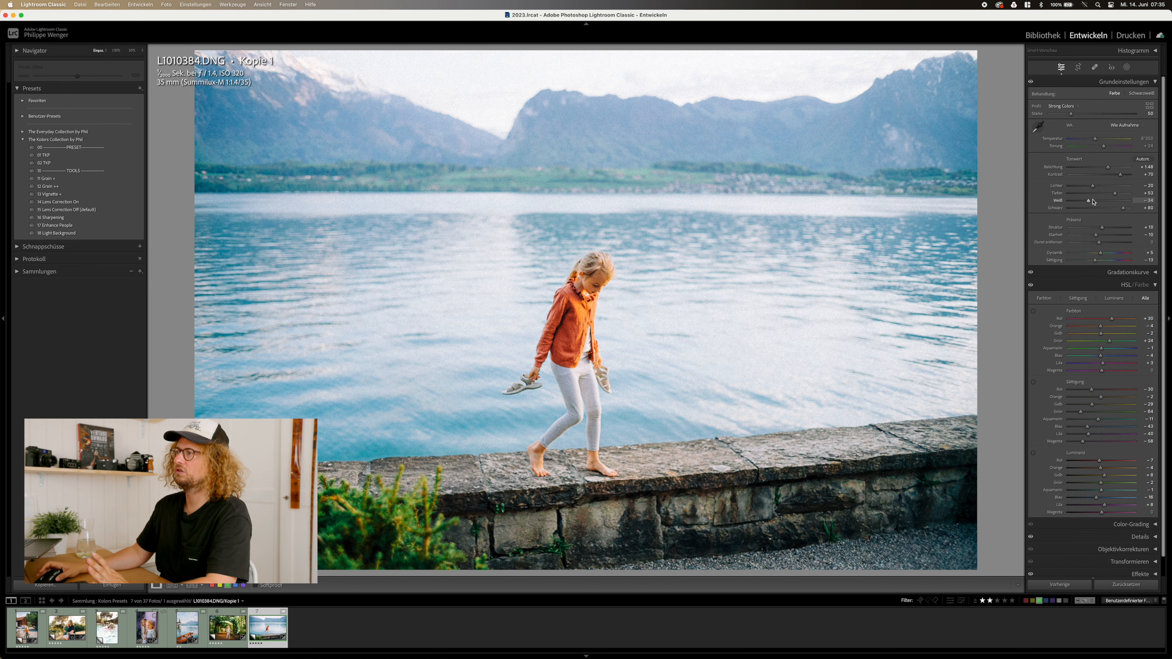
Crop the lakeside photo tighter from its upper-left corner, keeping the original aspect ratio
{"action": "key", "text": "r"}
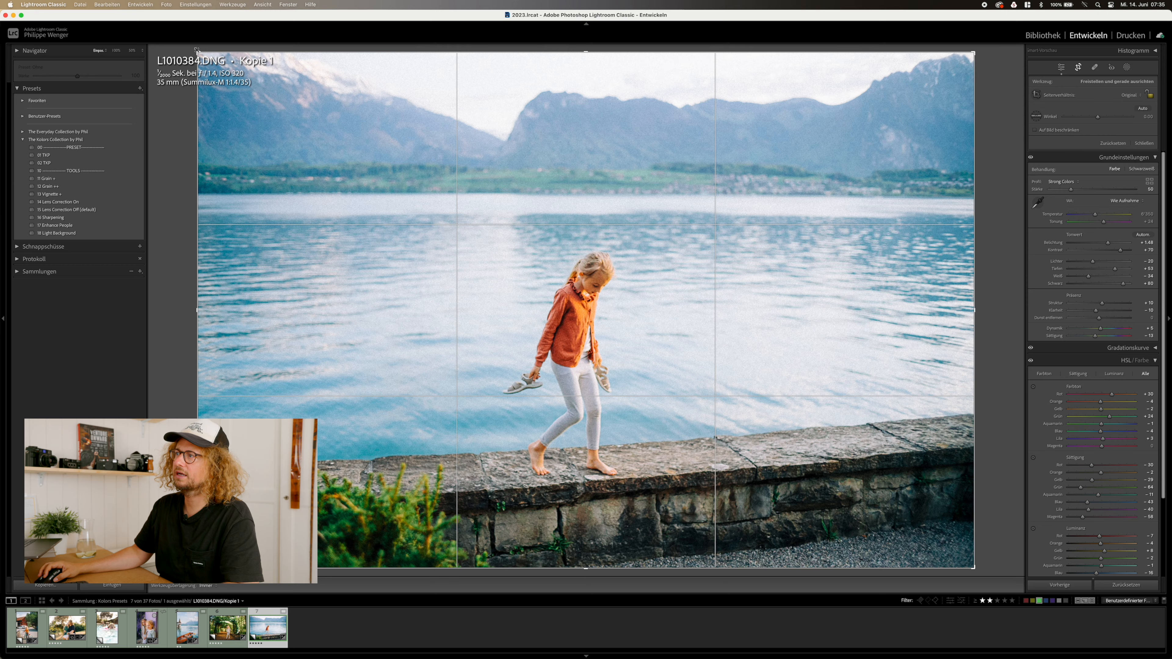
{"action": "left_click_drag", "start_coordinate": [194, 51], "coordinate": [207, 60]}
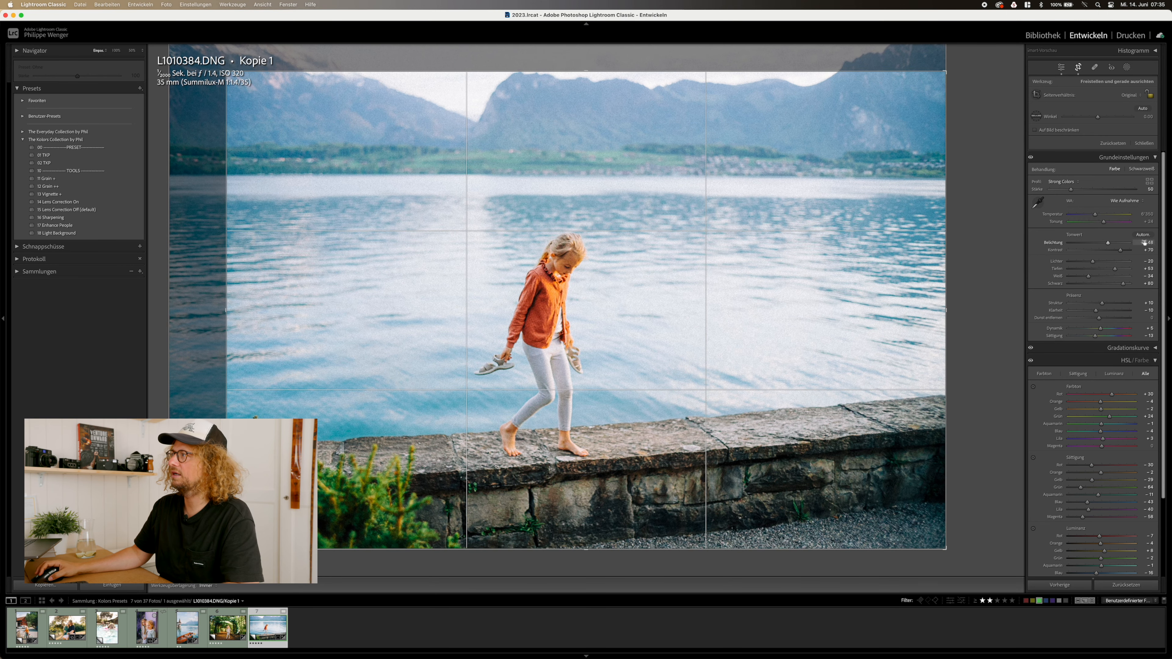
{"action": "left_click_drag", "start_coordinate": [949, 213], "coordinate": [1008, 209]}
{"action": "key", "text": "r"}
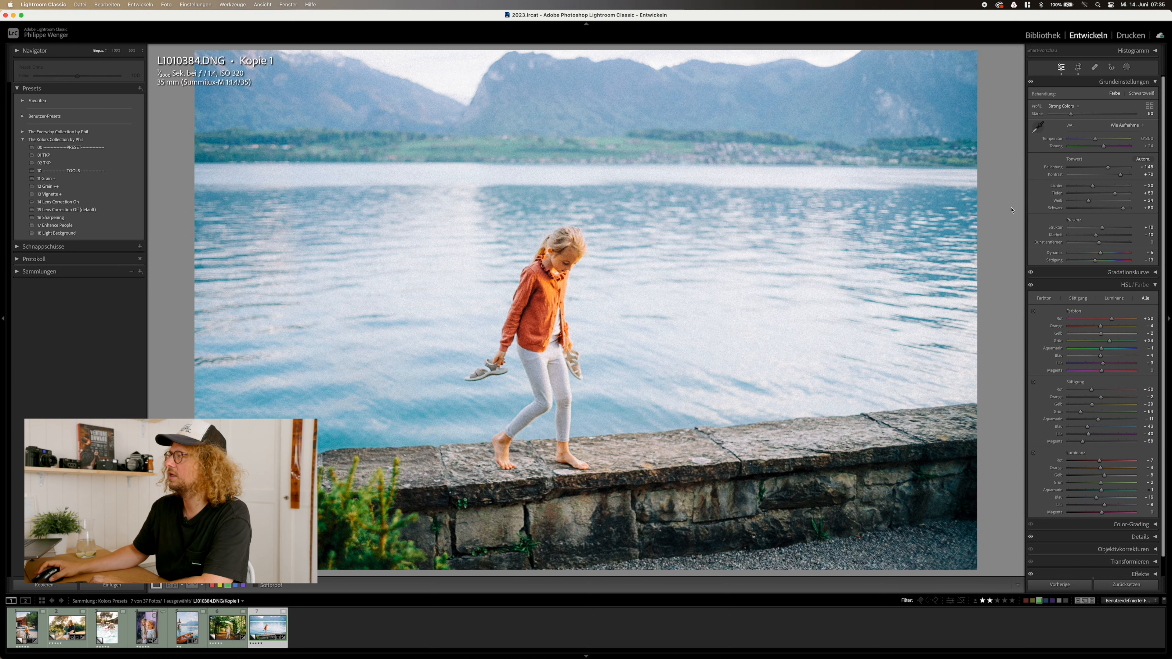
Apply the 11 Grain + and 18 Light Background presets to the lakeside photo and adjust the background mask's strength
{"action": "left_click", "coordinate": [47, 178]}
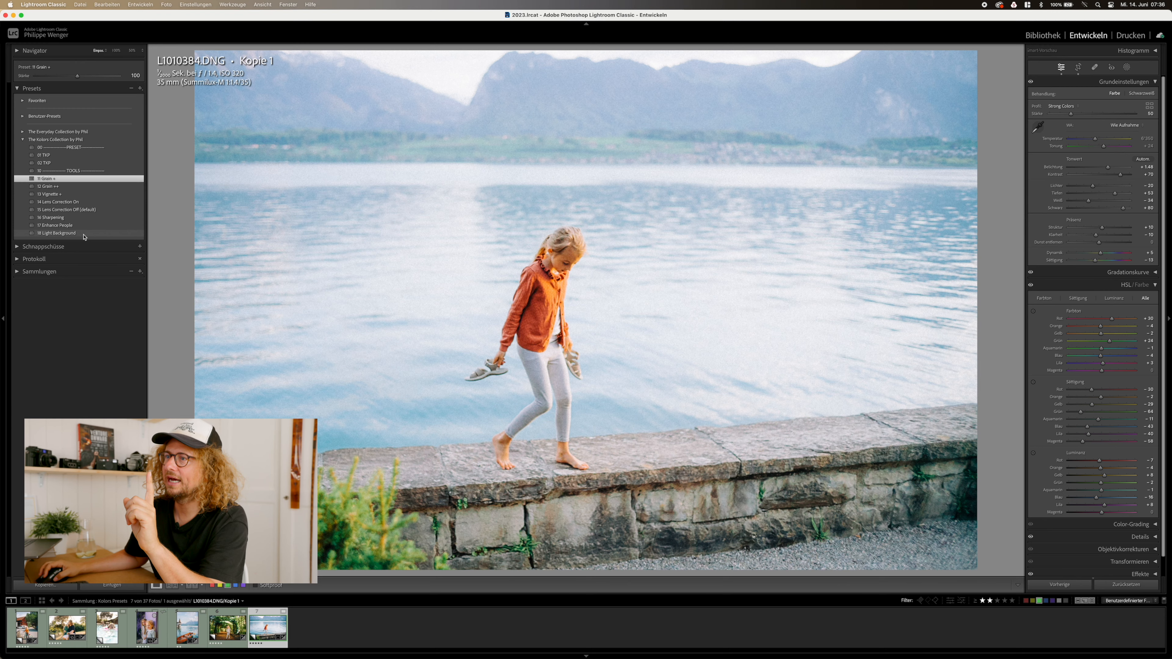
{"action": "left_click", "coordinate": [79, 233]}
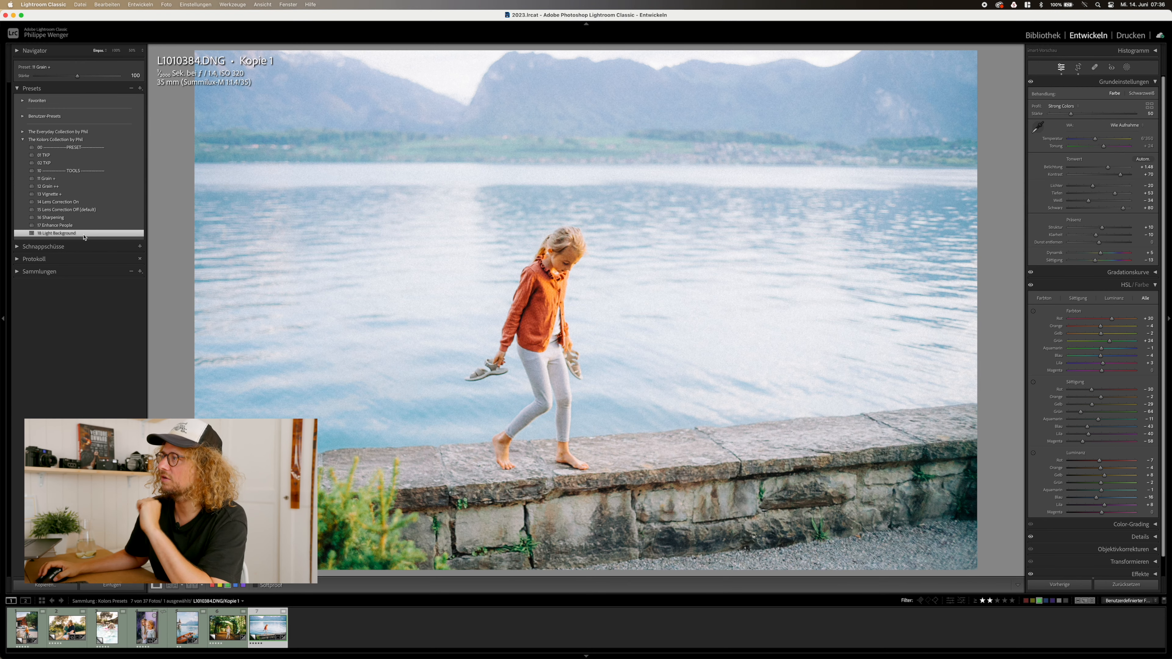
{"action": "left_click", "coordinate": [1127, 67]}
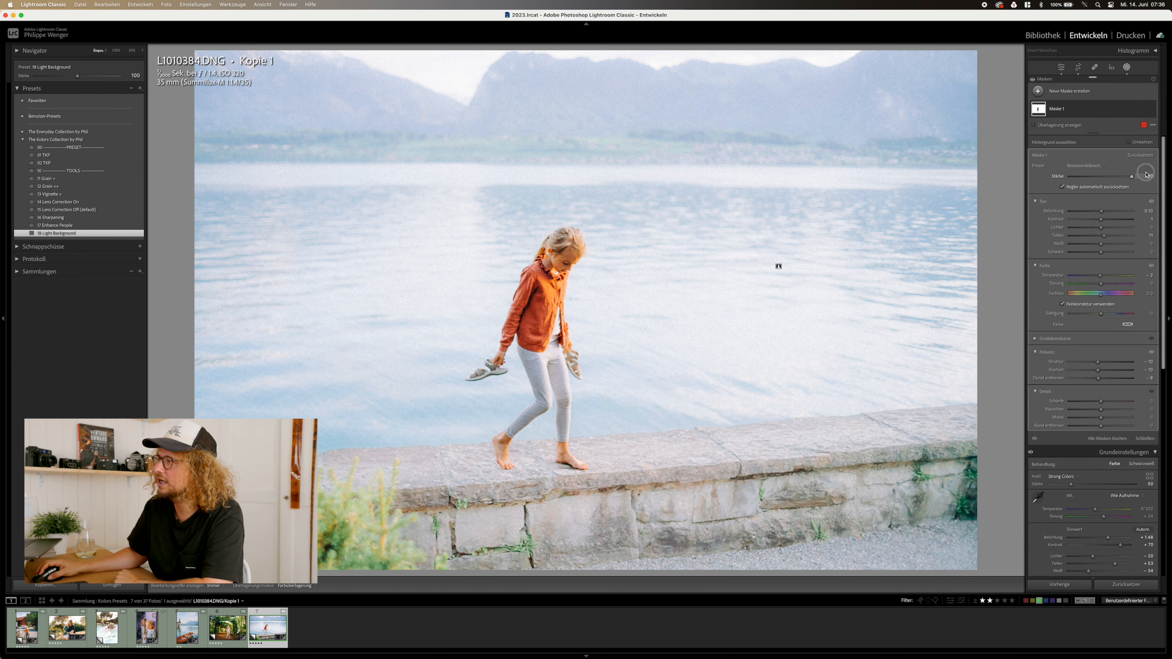
{"action": "left_click_drag", "start_coordinate": [1131, 176], "coordinate": [1113, 175]}
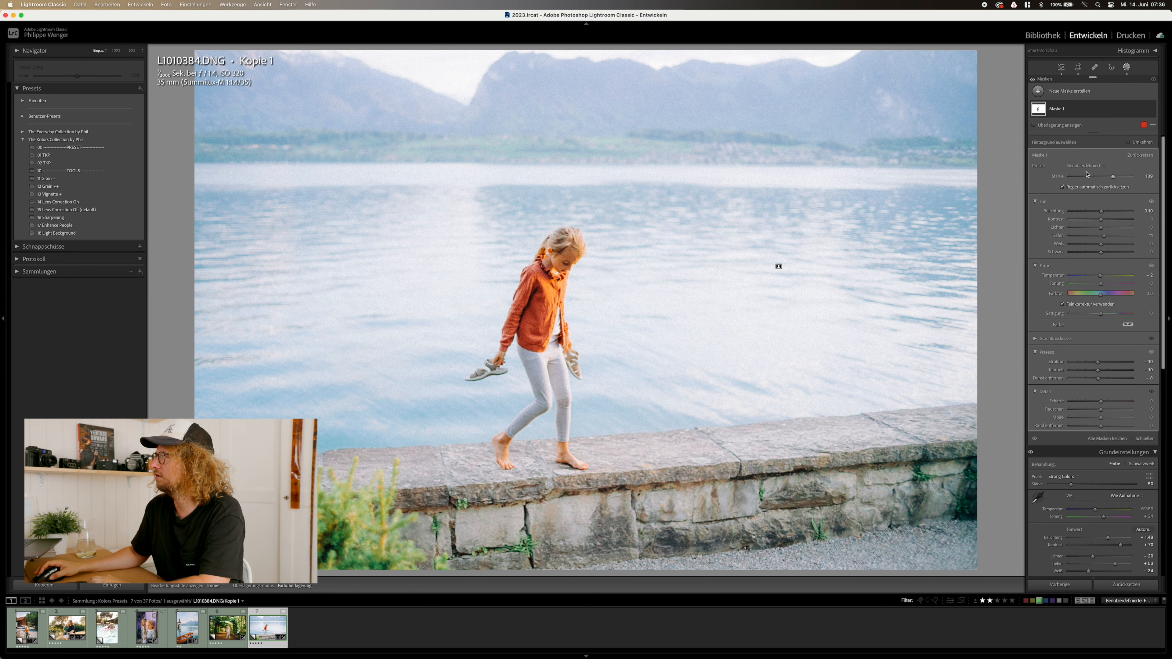
Return to the leafy tunnel photo and raise the Strong Colors profile amount to 200
{"action": "key", "text": "Left"}
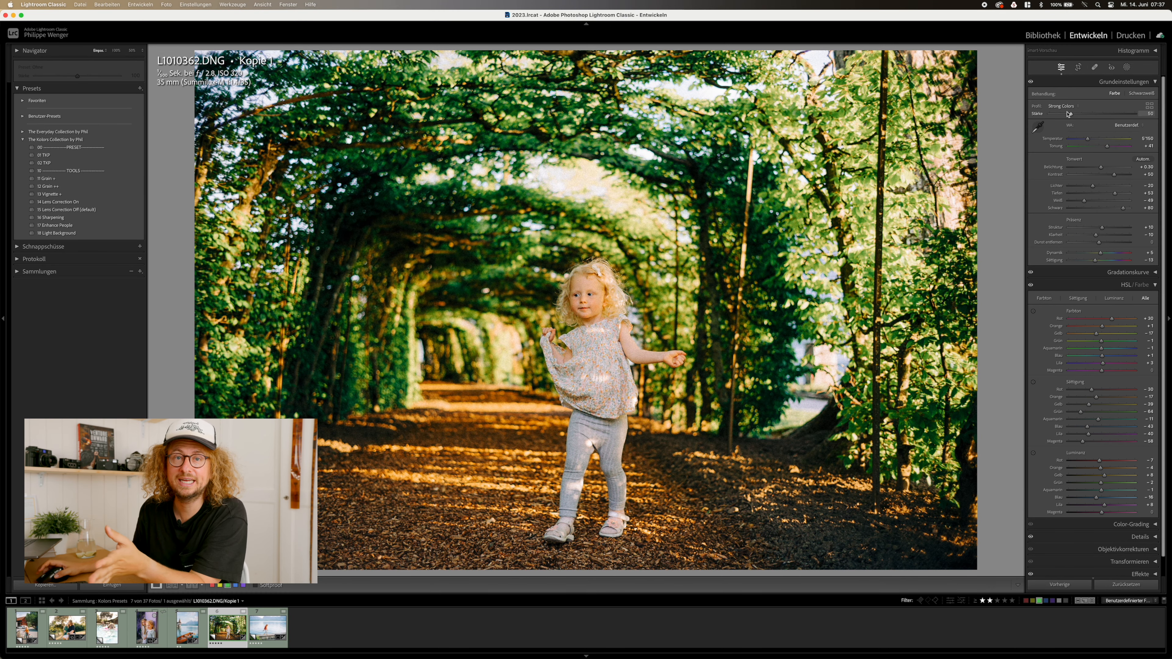
{"action": "left_click_drag", "start_coordinate": [1071, 115], "coordinate": [1170, 113]}
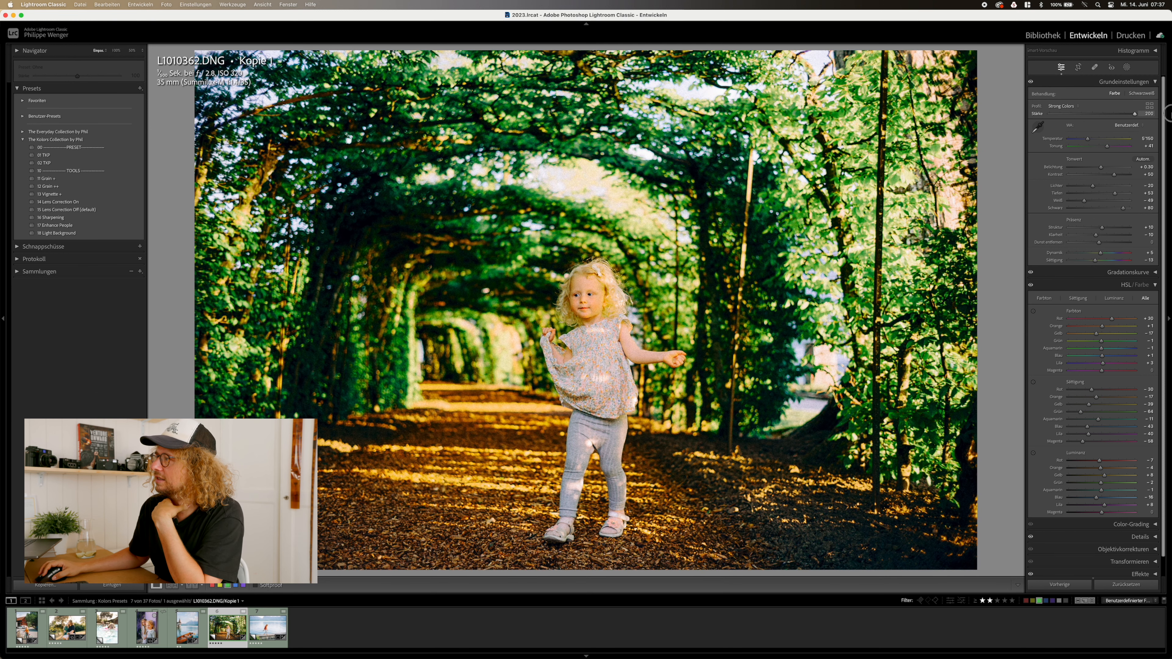
Undo the last profile amount change on the leafy tunnel photo and open the wooden boat photo
{"action": "left_click_drag", "start_coordinate": [1077, 112], "coordinate": [1070, 112]}
{"action": "key", "text": "super+z"}
{"action": "key", "text": "Left"}
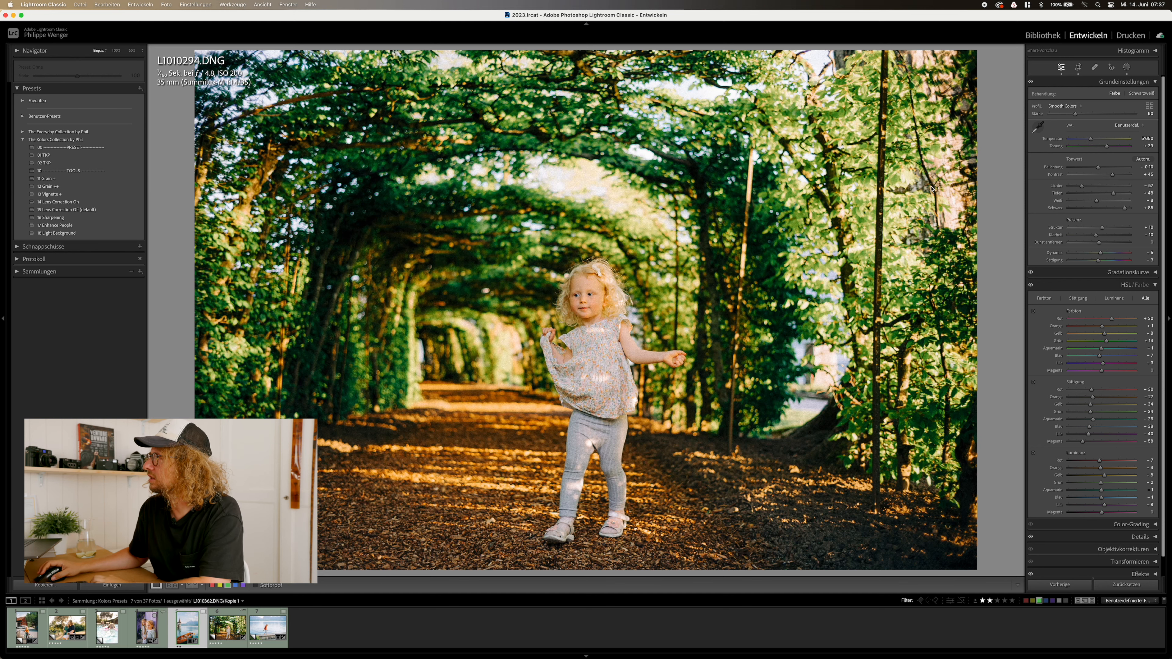
Try a lower Smooth Colors amount on the boat photo, and try the Tonality profile at amount 192
{"action": "mouse_move", "coordinate": [1076, 113]}
{"action": "left_mouse_down"}
{"action": "mouse_move", "coordinate": [1122, 111]}
{"action": "mouse_move", "coordinate": [1038, 107]}
{"action": "mouse_move", "coordinate": [1170, 110]}
{"action": "mouse_move", "coordinate": [1033, 111]}
{"action": "mouse_move", "coordinate": [1086, 118]}
{"action": "mouse_move", "coordinate": [1070, 119]}
{"action": "left_mouse_up"}
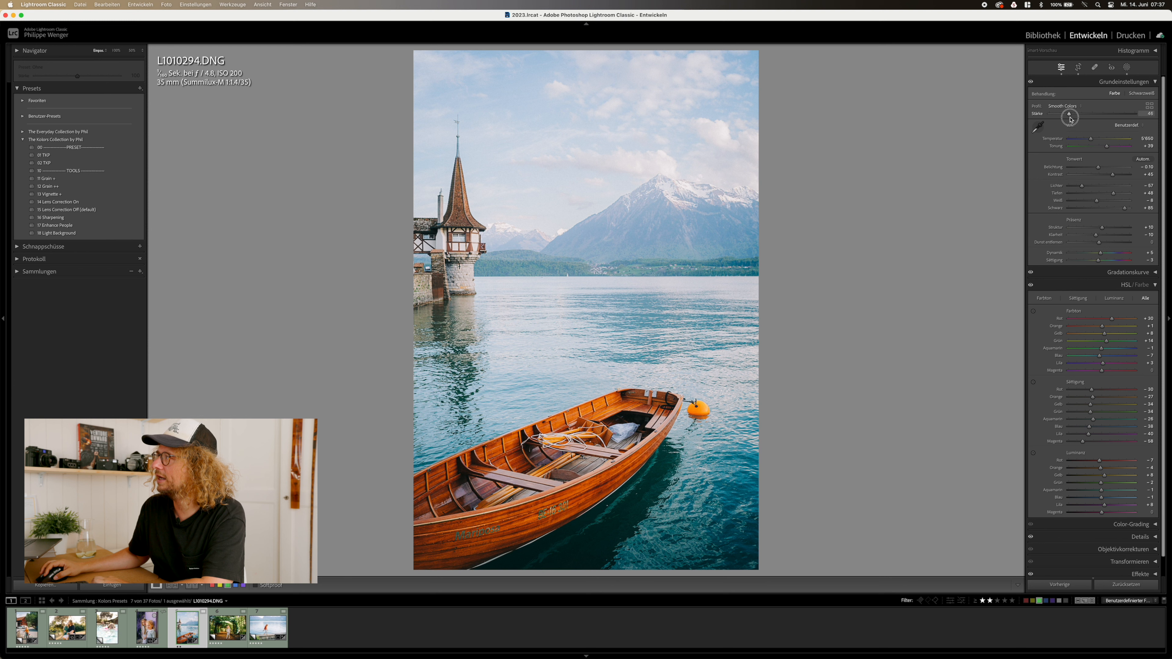
{"action": "left_click", "coordinate": [1064, 105]}
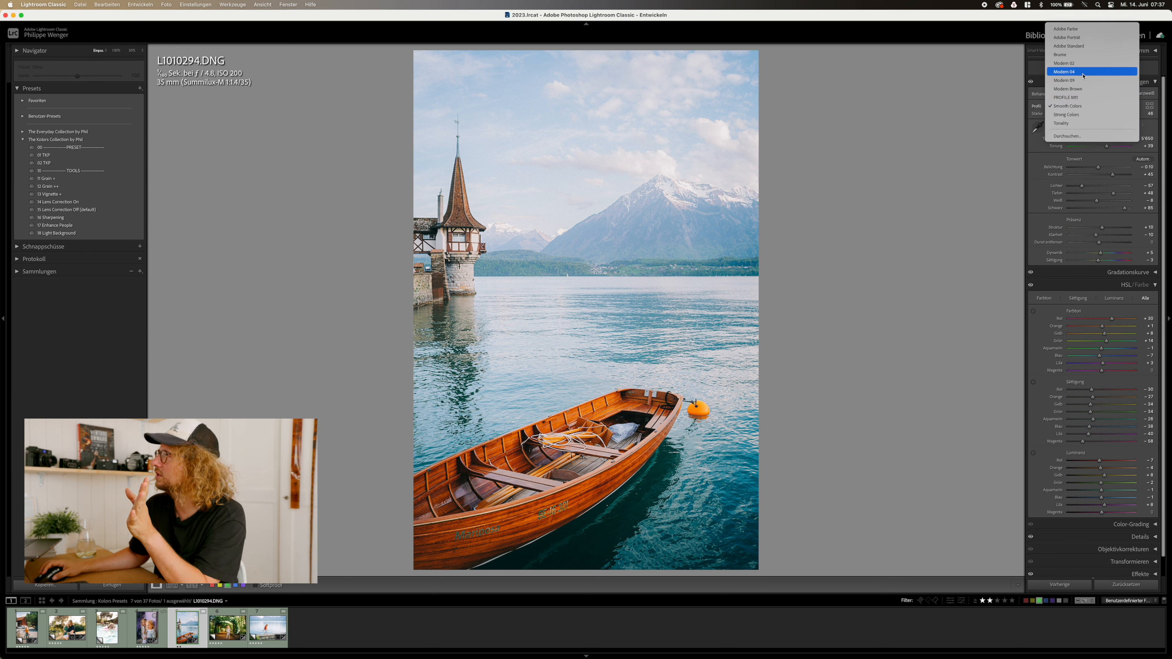
{"action": "left_click", "coordinate": [1085, 124]}
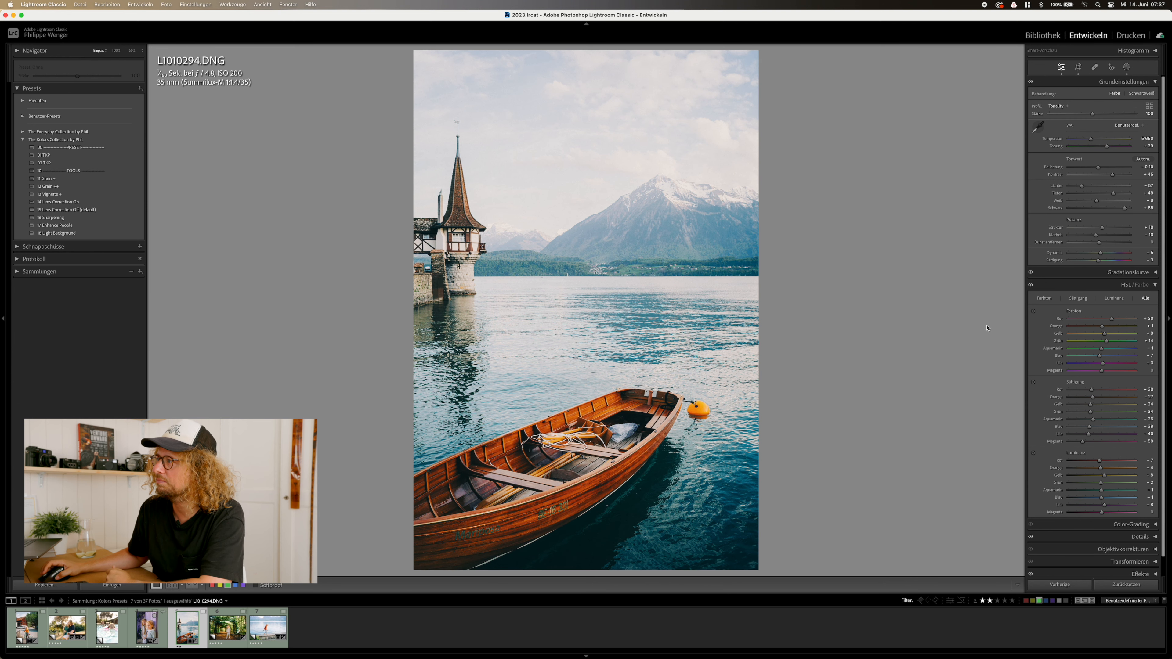
{"action": "left_click_drag", "start_coordinate": [1087, 115], "coordinate": [1129, 114]}
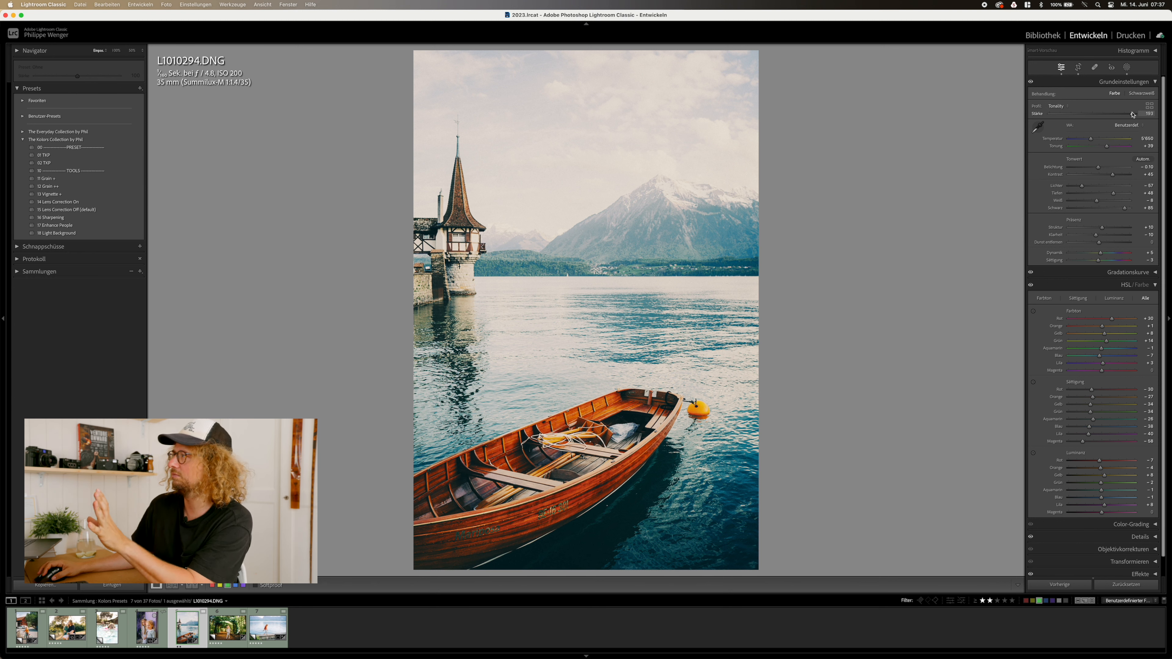
{"action": "left_click_drag", "start_coordinate": [1132, 115], "coordinate": [1131, 115]}
Apply the Modern Brown profile to the boat photo at amount 49 and warm the temperature to 8,351
{"action": "left_click", "coordinate": [1060, 107]}
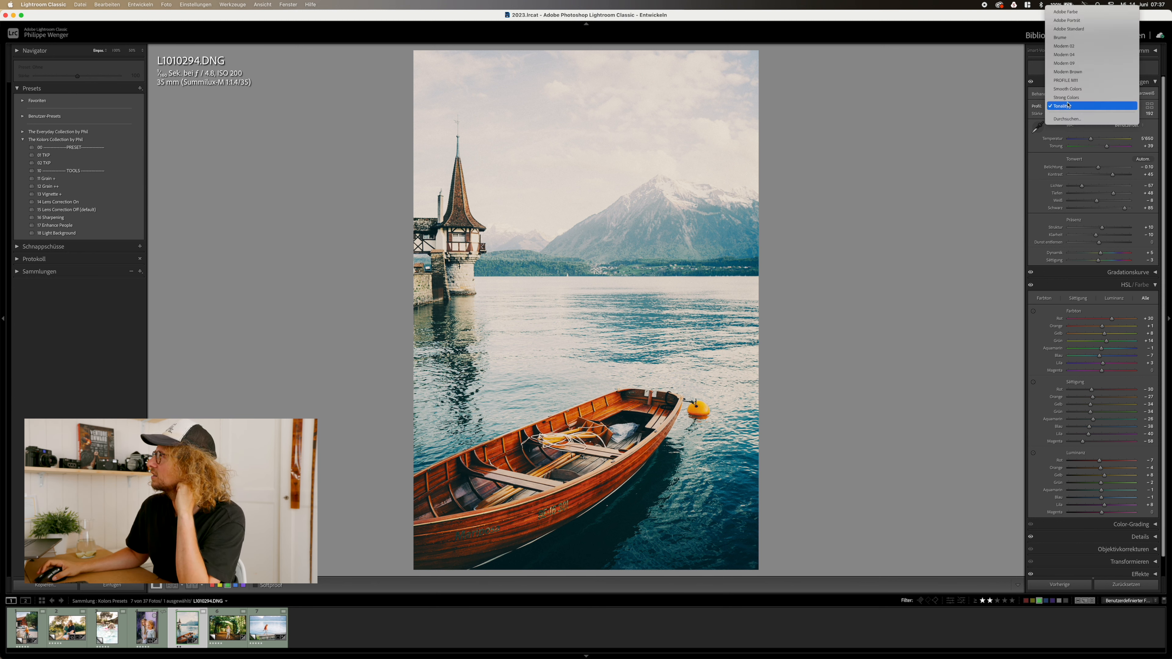
{"action": "left_click", "coordinate": [1075, 76]}
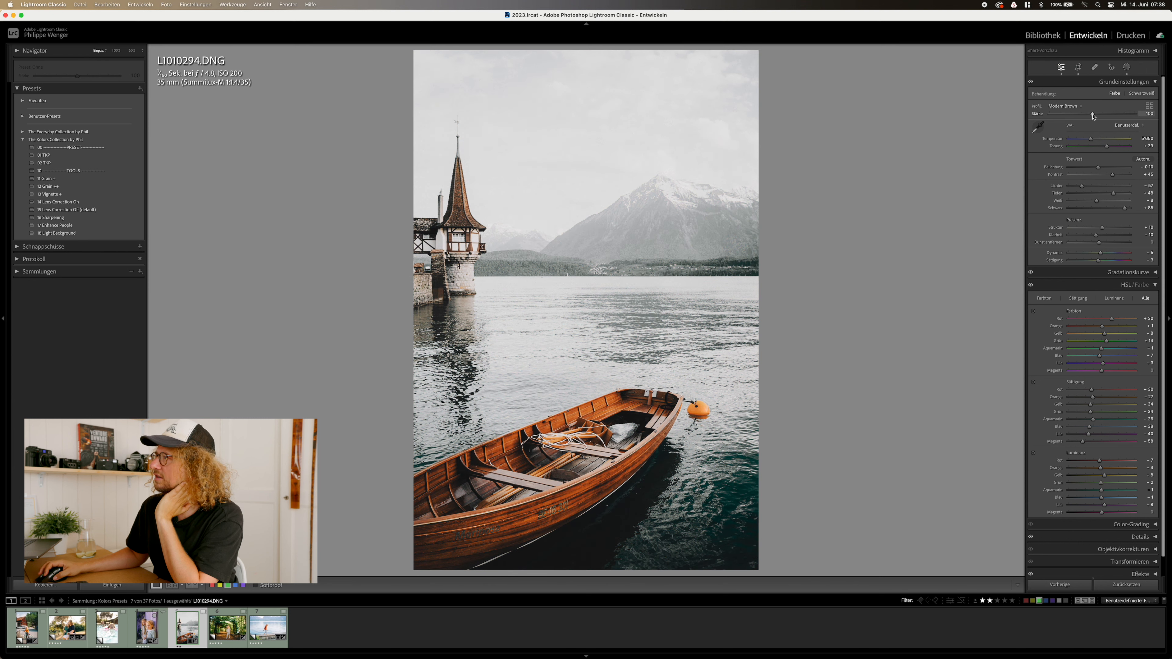
{"action": "left_click_drag", "start_coordinate": [1093, 115], "coordinate": [1106, 140]}
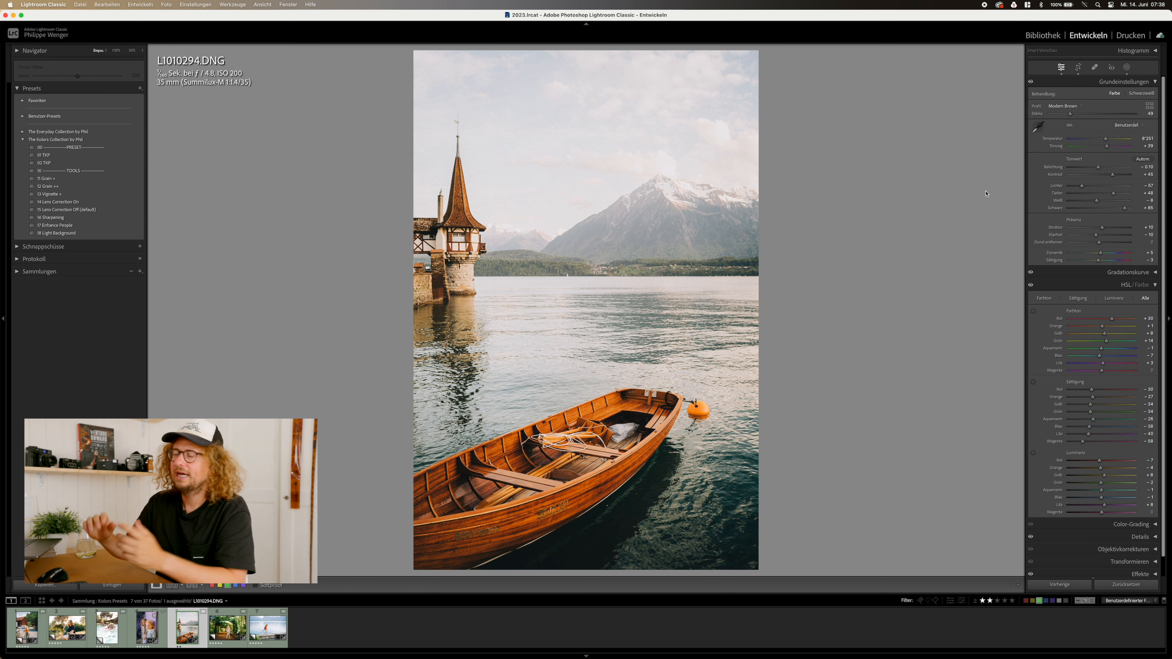